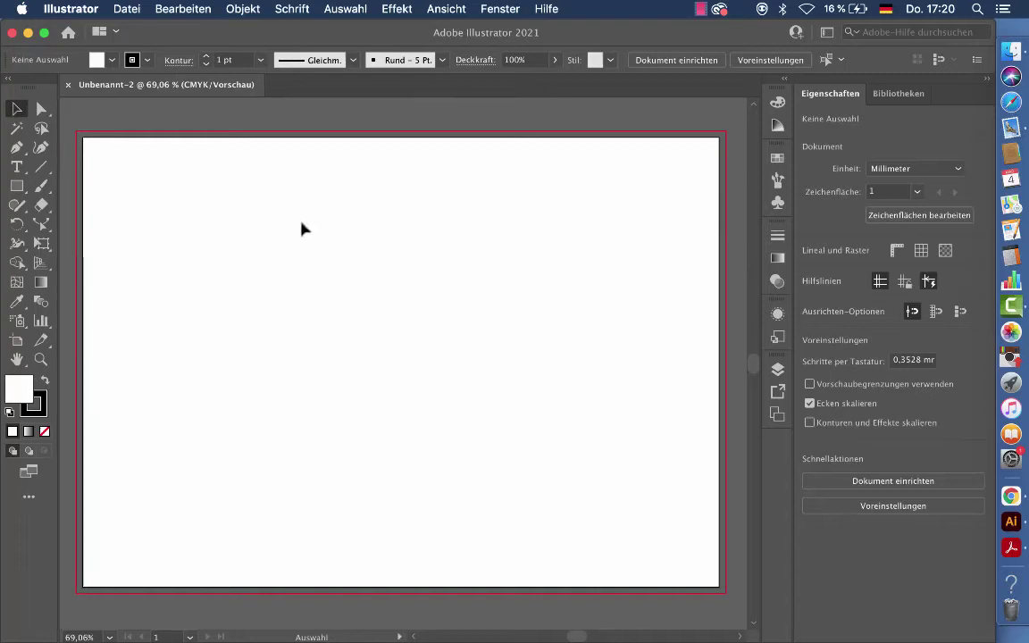
# Draw a hexagon about 138 × 120 mm with the Polygon tool and move it to the artboard centre
pyautogui.click(16, 186)
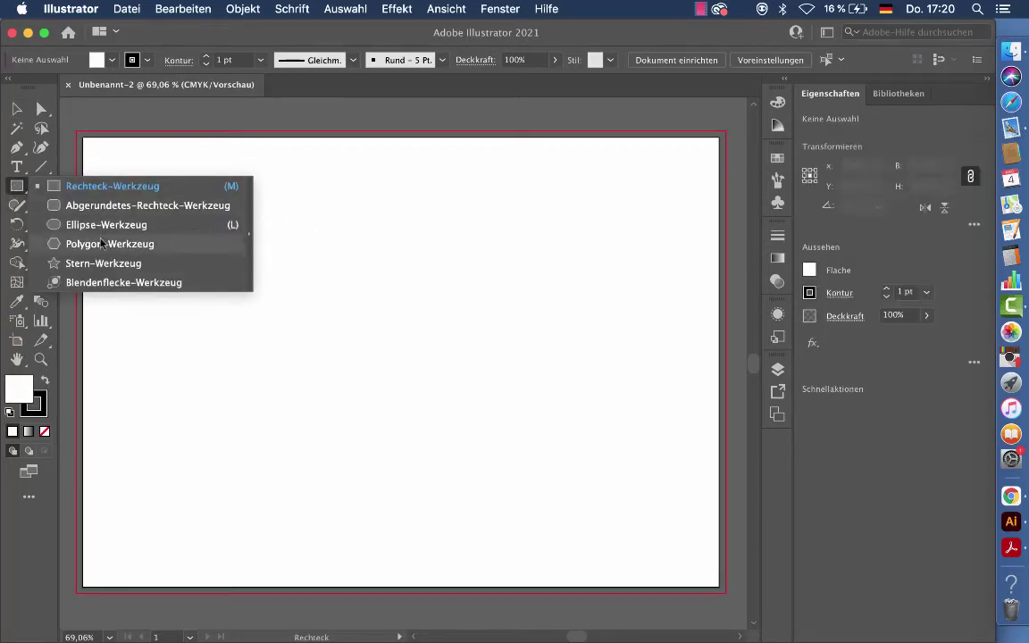
pyautogui.click(94, 245)
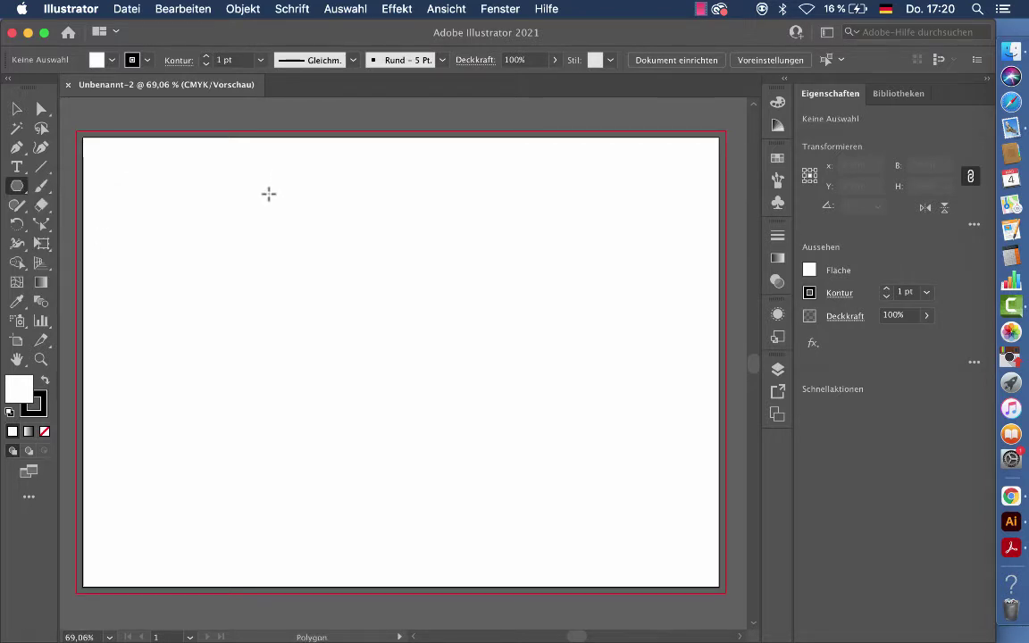
pyautogui.moveTo(269, 194)
pyautogui.mouseDown()
pyautogui.moveTo(410, 316)
pyautogui.moveTo(380, 291)
pyautogui.mouseUp()
pyautogui.press('v')
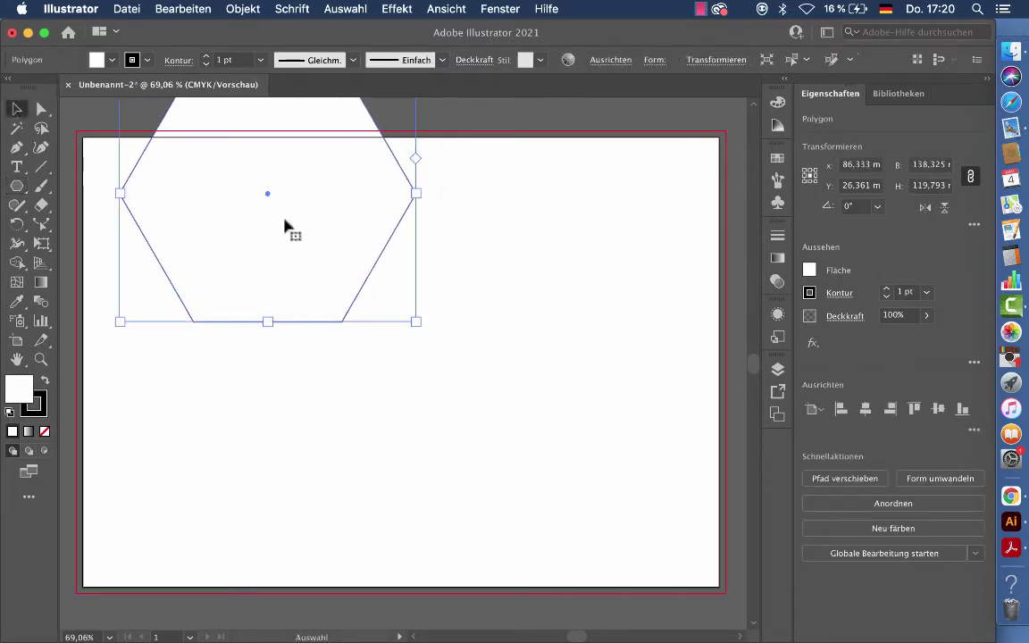
pyautogui.moveTo(269, 198); pyautogui.dragTo(400, 344)
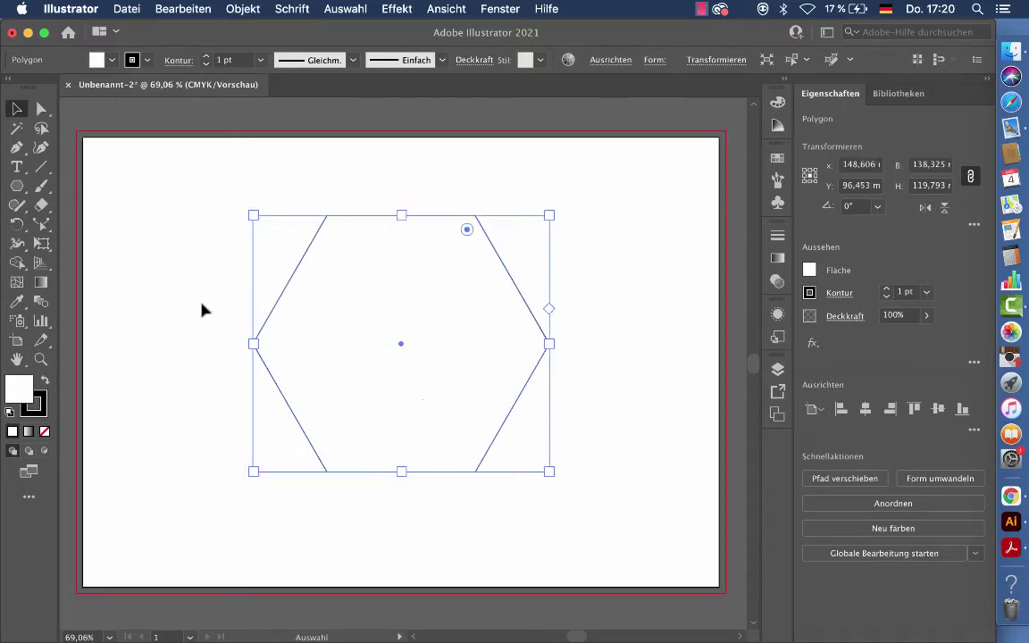
# Draw lines top-left to bottom-right, top-right to bottom-left, and left to right across the hexagon
pyautogui.click(42, 170)
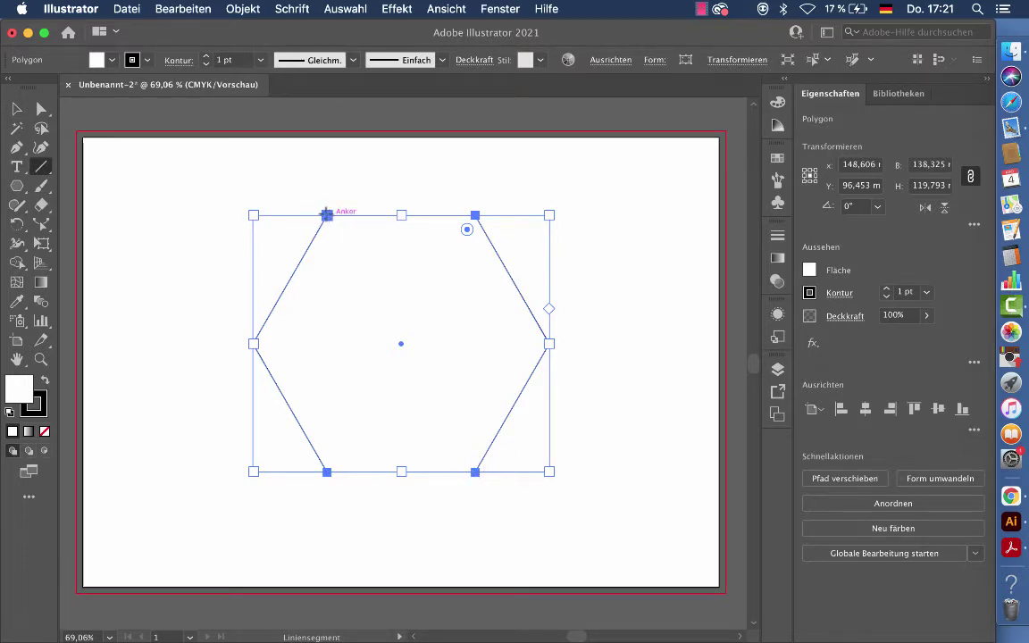
pyautogui.moveTo(326, 215); pyautogui.dragTo(476, 466)
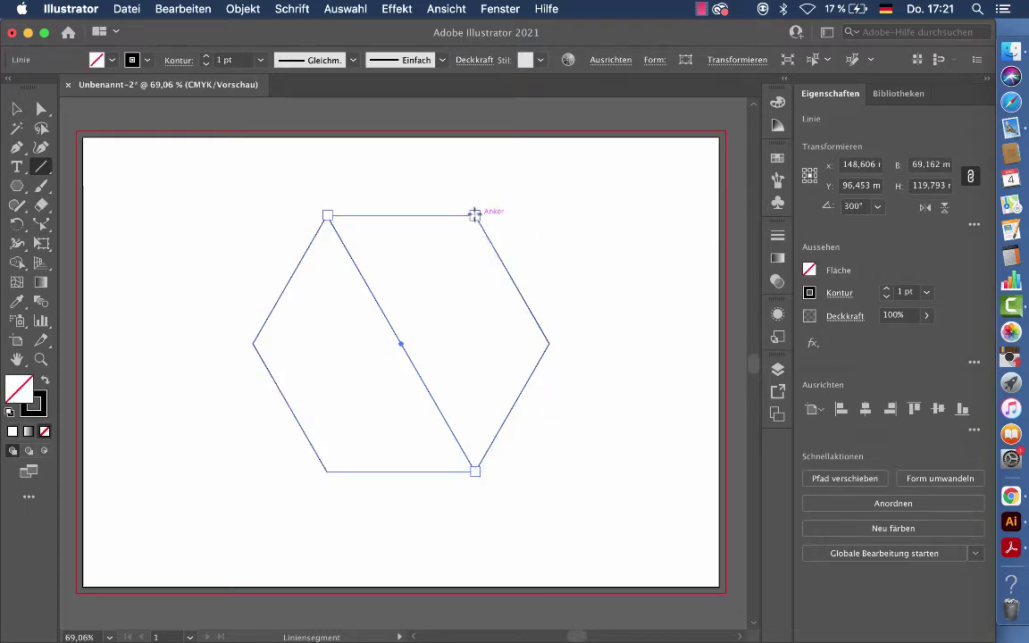
pyautogui.moveTo(474, 215); pyautogui.dragTo(327, 471)
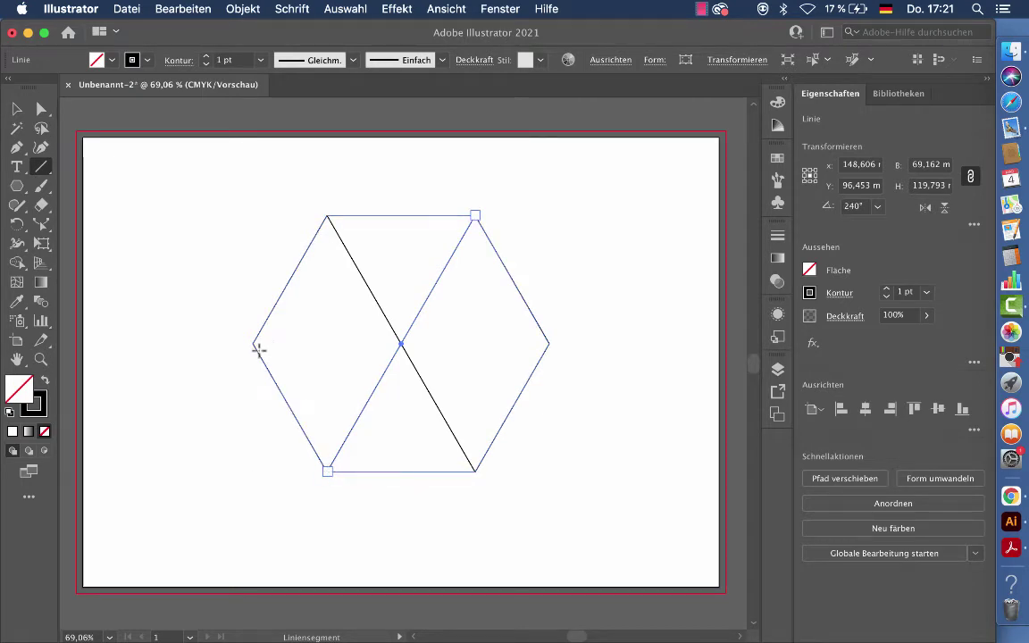
pyautogui.moveTo(253, 344); pyautogui.dragTo(548, 344)
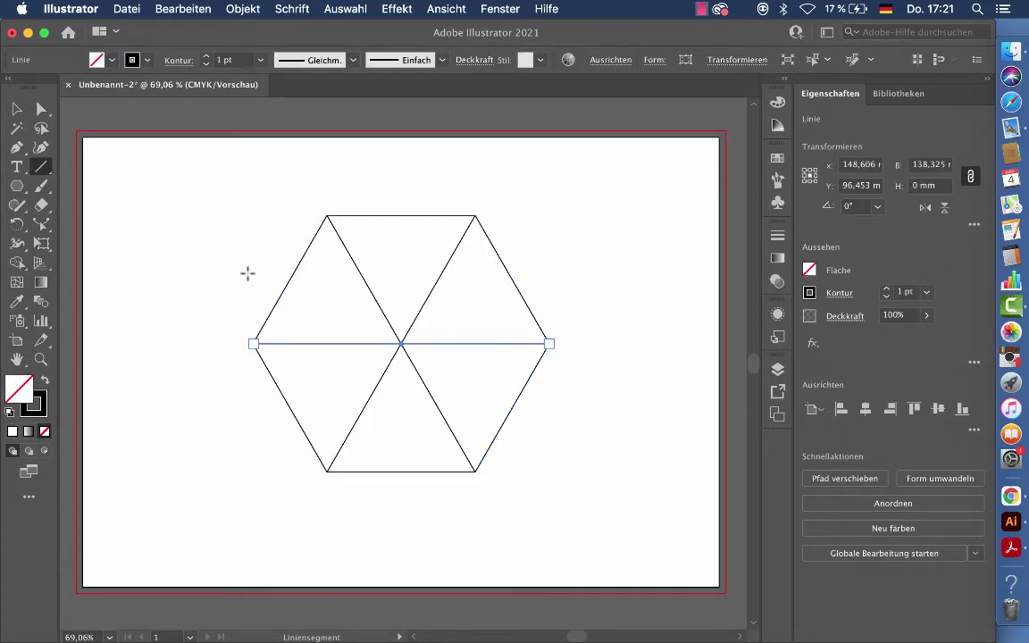
pyautogui.click(16, 109)
# Make a 60% uniformly scaled copy of the hexagon, about 83 × 72 mm, centred inside it
pyautogui.click(264, 130)
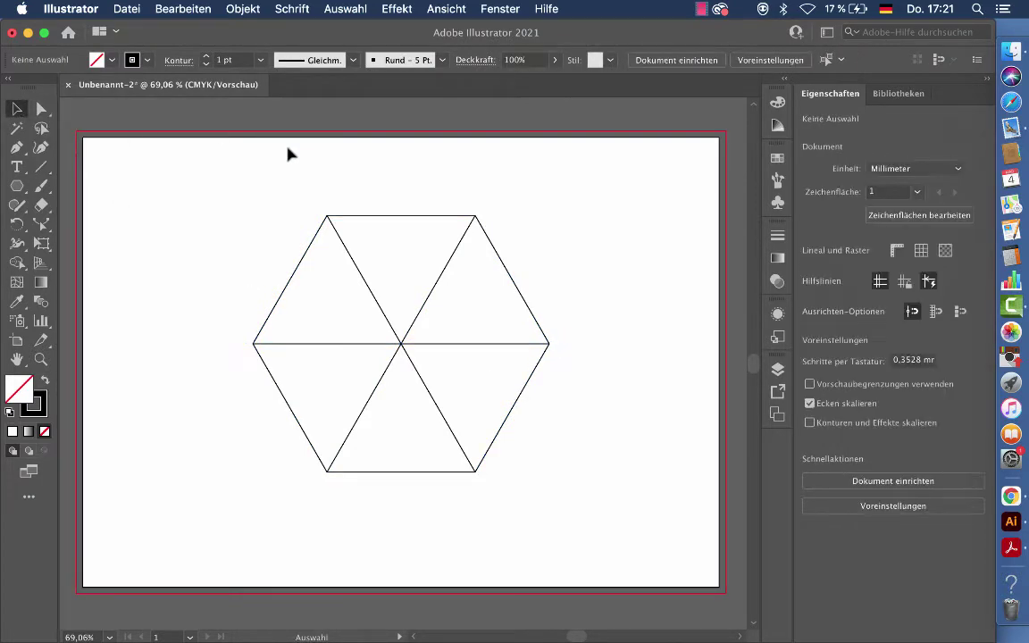
pyautogui.click(390, 215)
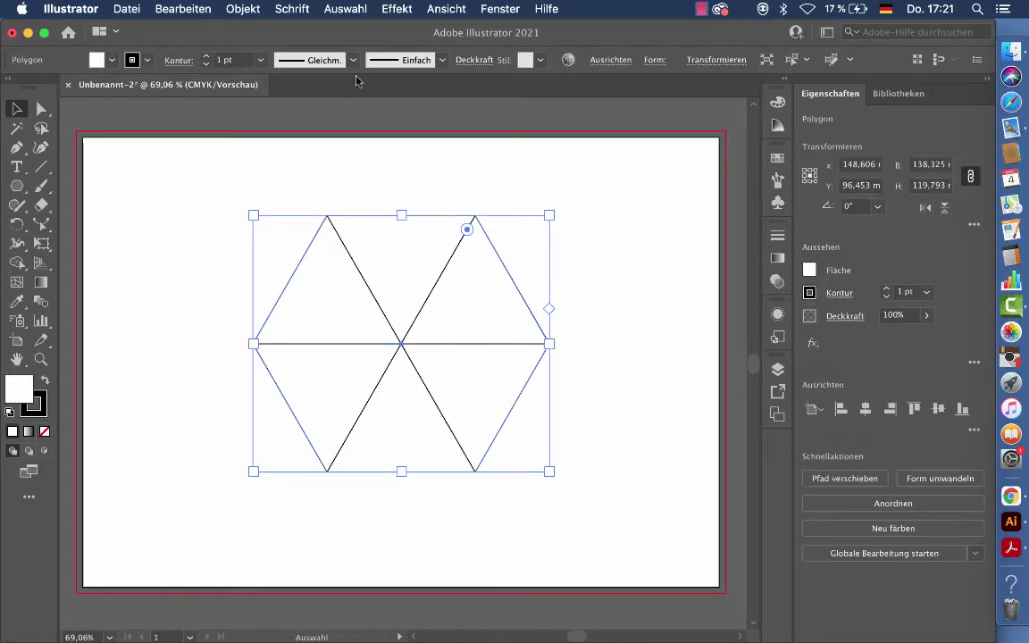
pyautogui.click(247, 9)
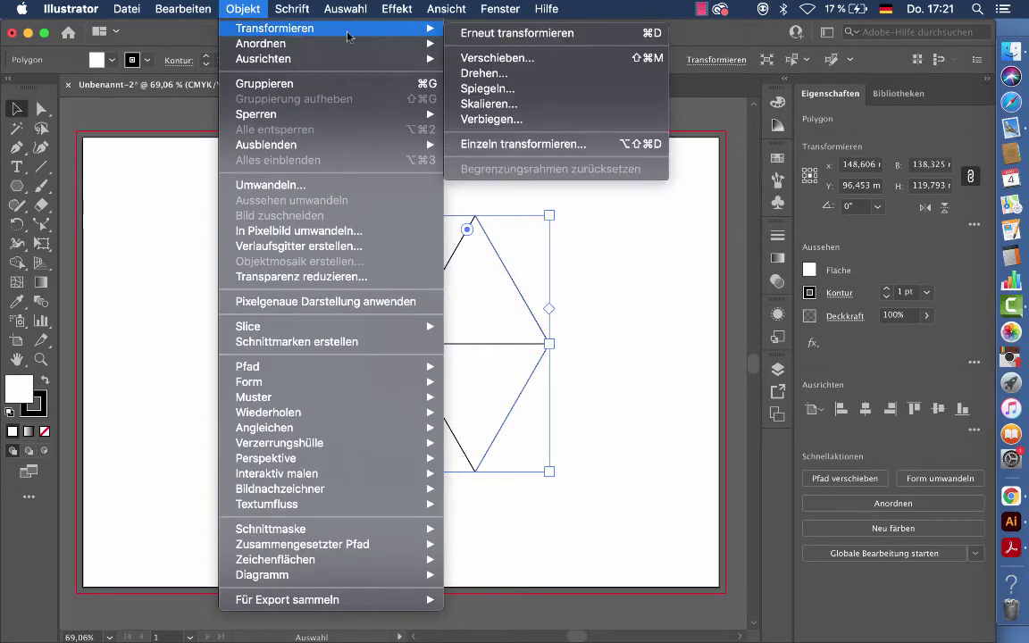
pyautogui.moveTo(275, 29)
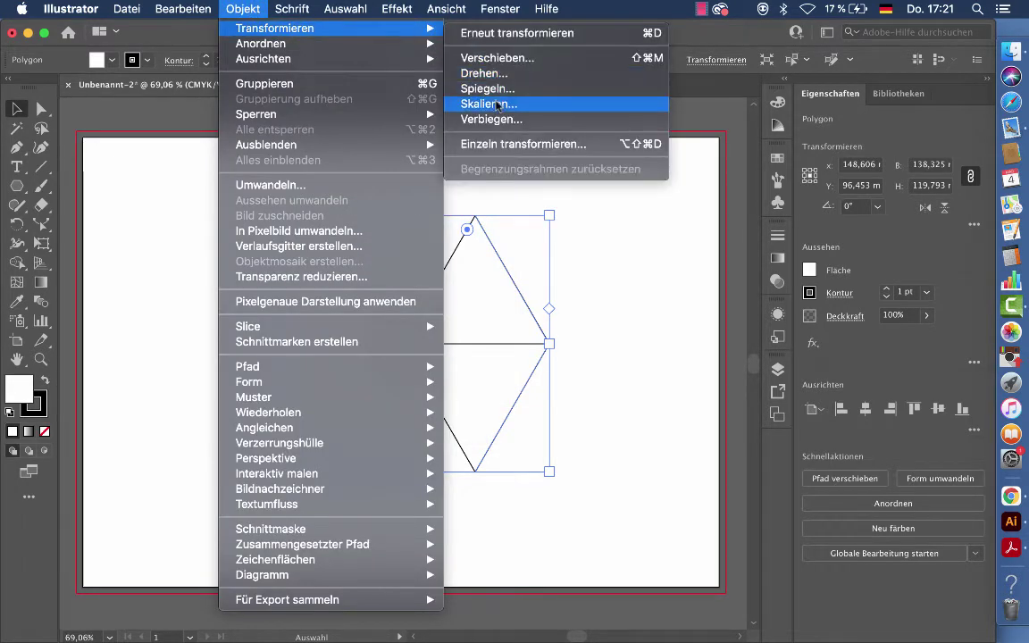
pyautogui.click(488, 104)
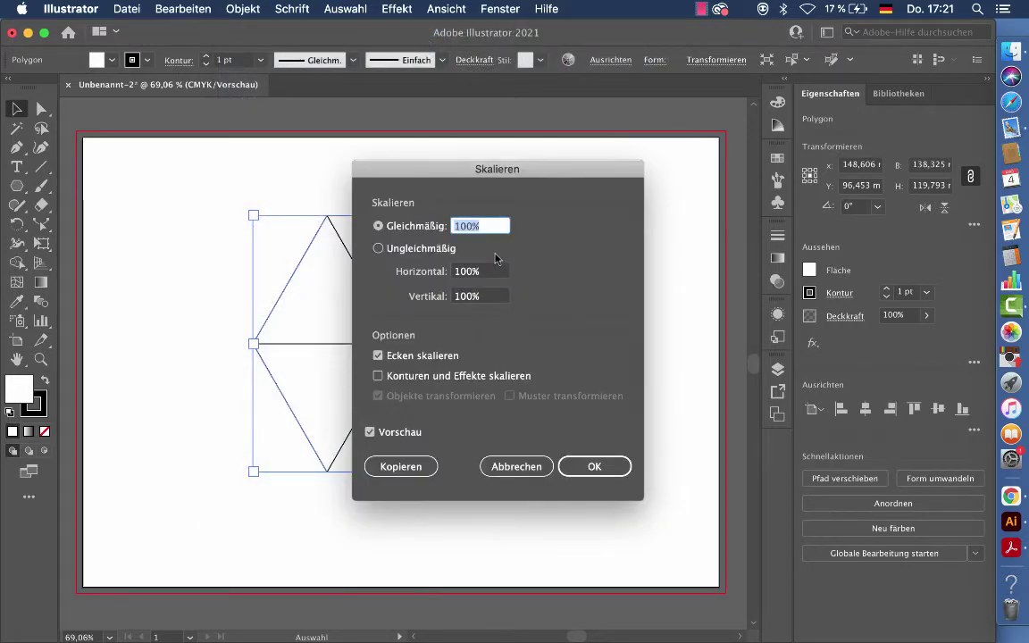
pyautogui.write('60')
pyautogui.click(405, 470)
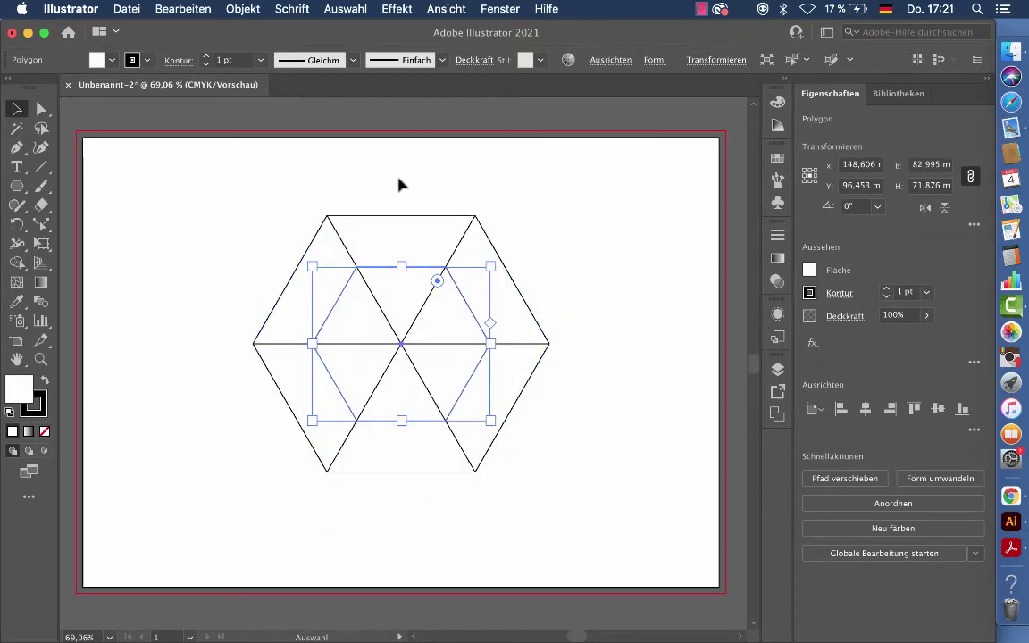
pyautogui.click(402, 179)
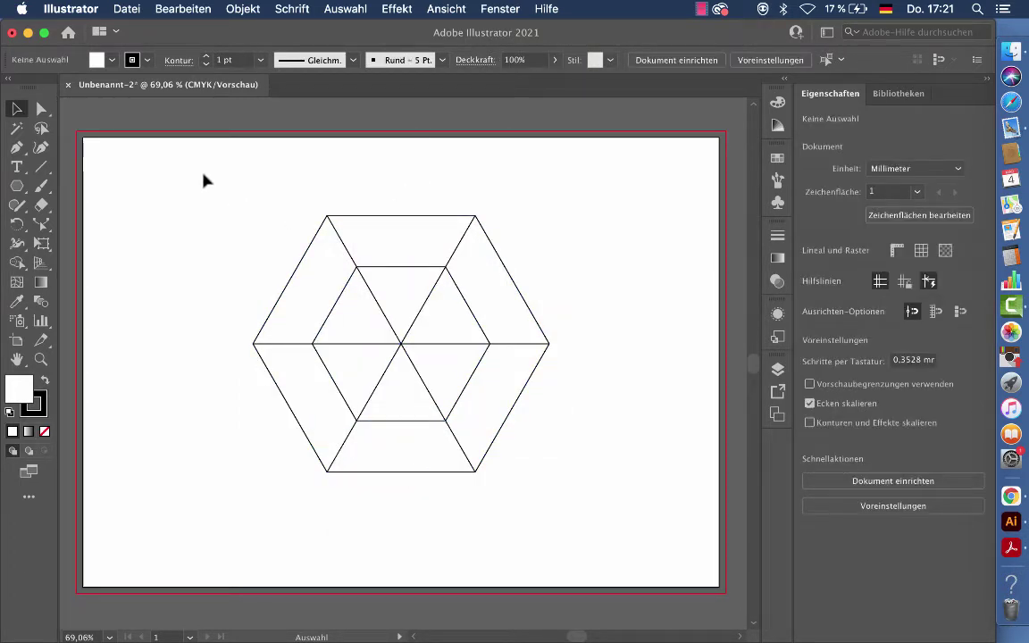
# Select all paths and rotate the drawing 90° so a corner points up
pyautogui.moveTo(203, 176); pyautogui.dragTo(581, 501)
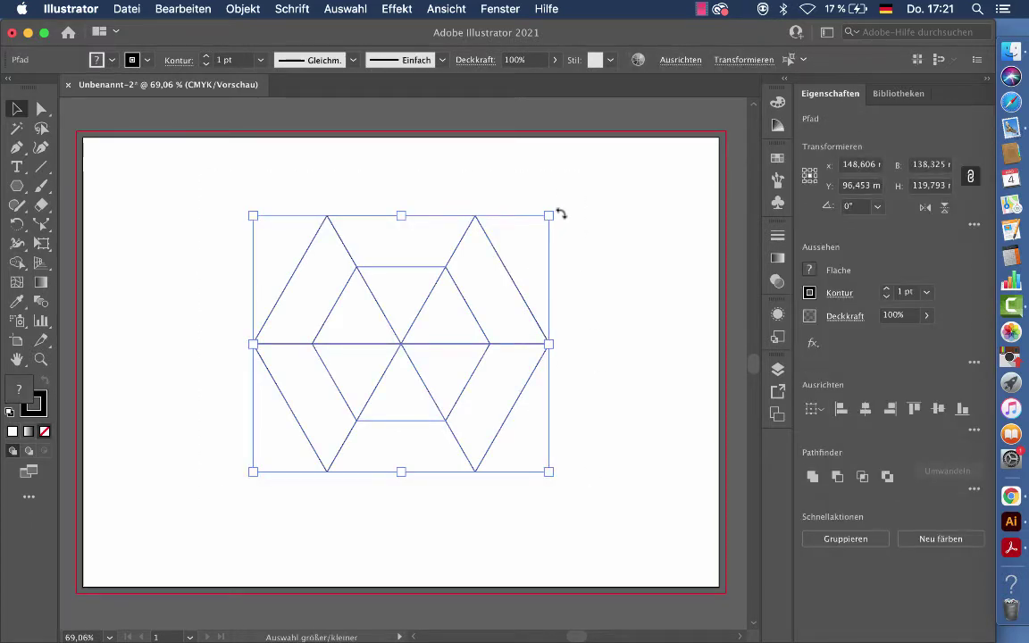
pyautogui.moveTo(559, 213)
pyautogui.mouseDown()
pyautogui.moveTo(590, 357)
pyautogui.moveTo(549, 441)
pyautogui.mouseUp()
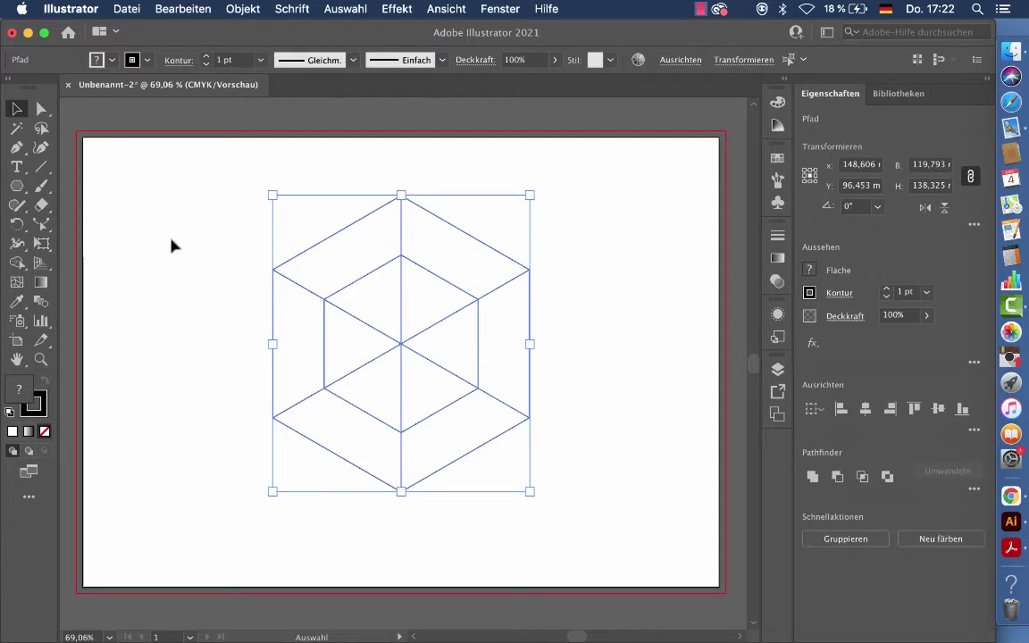
# Use Shape Builder to form the right, left, top-left, top-right and lower-left faces
pyautogui.click(18, 265)
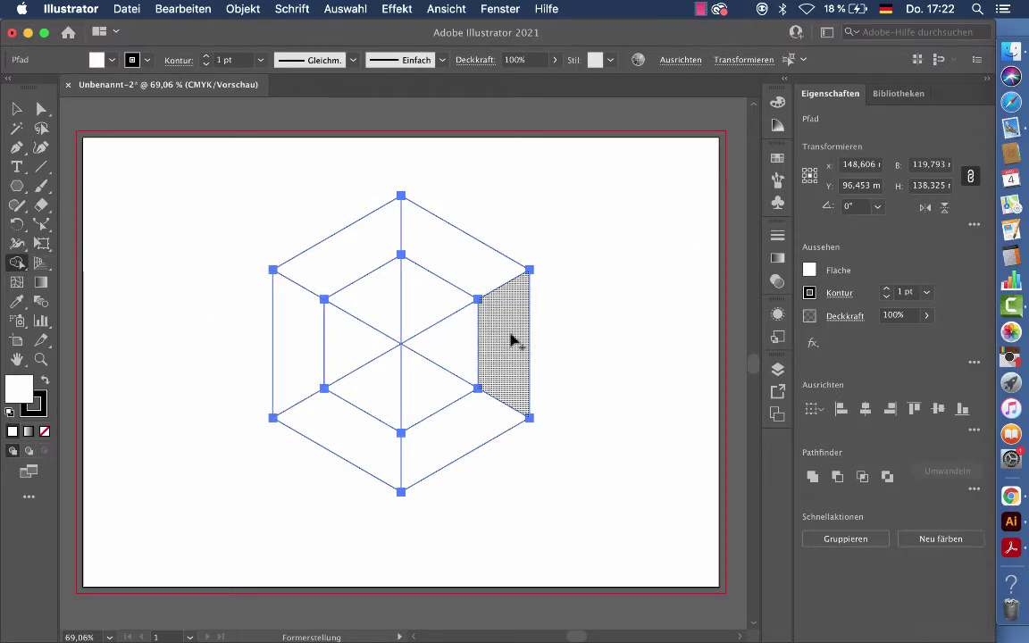
pyautogui.click(462, 338)
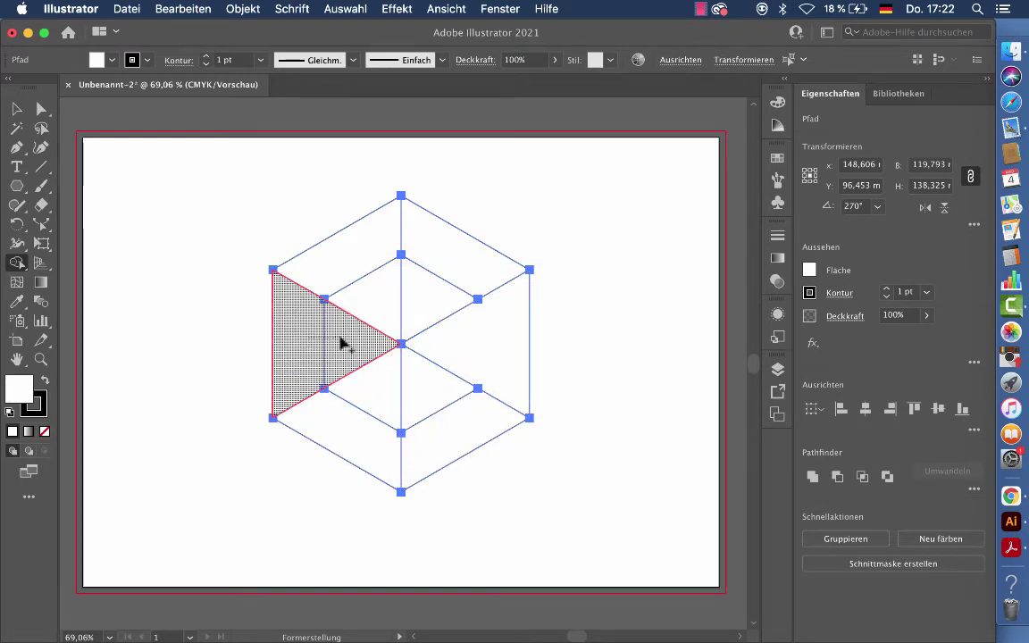
pyautogui.click(313, 345)
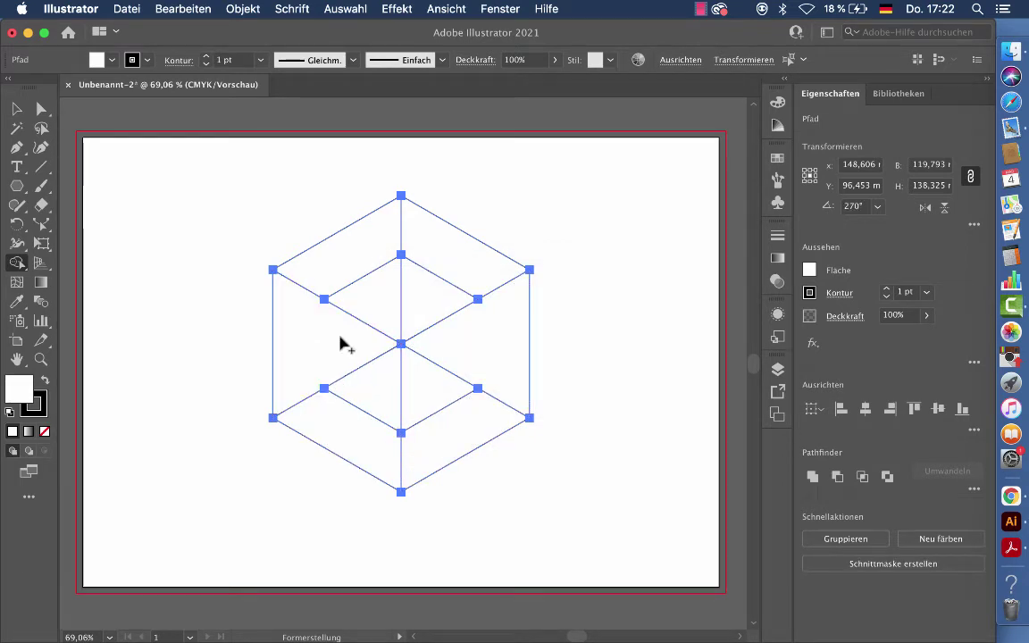
pyautogui.click(357, 250)
pyautogui.click(463, 251)
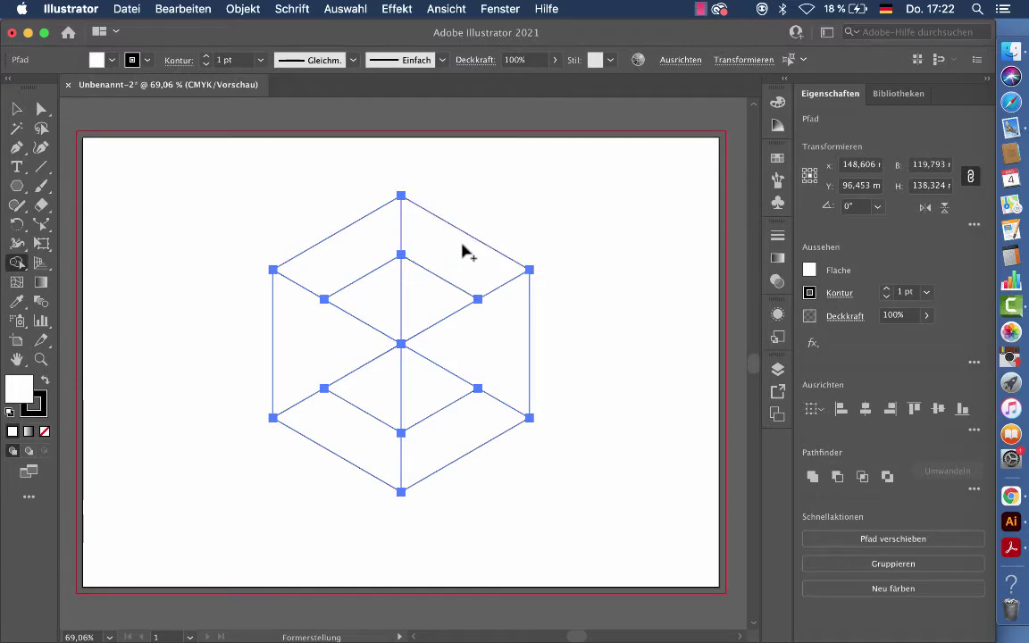
pyautogui.click(363, 441)
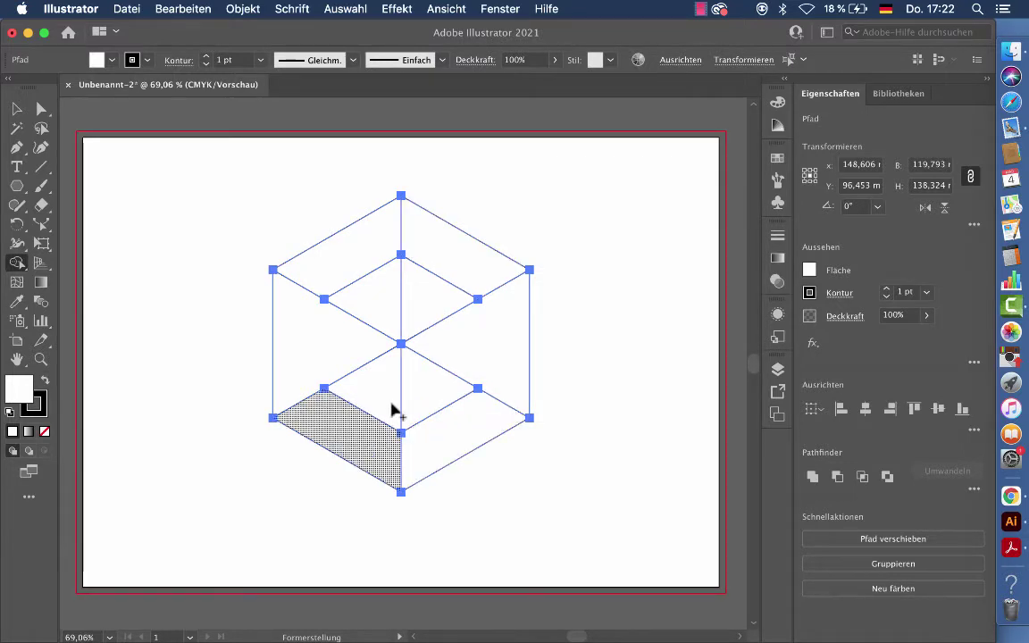
# Merge the upper and lower inner triangle pairs into two diamonds
pyautogui.click(384, 308)
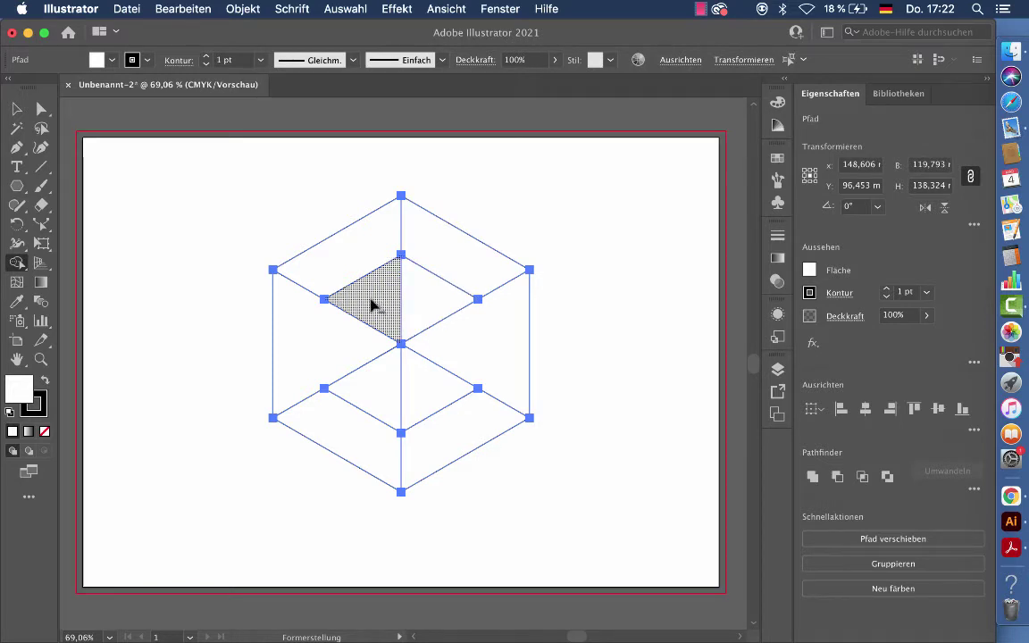
pyautogui.moveTo(370, 305); pyautogui.dragTo(419, 304)
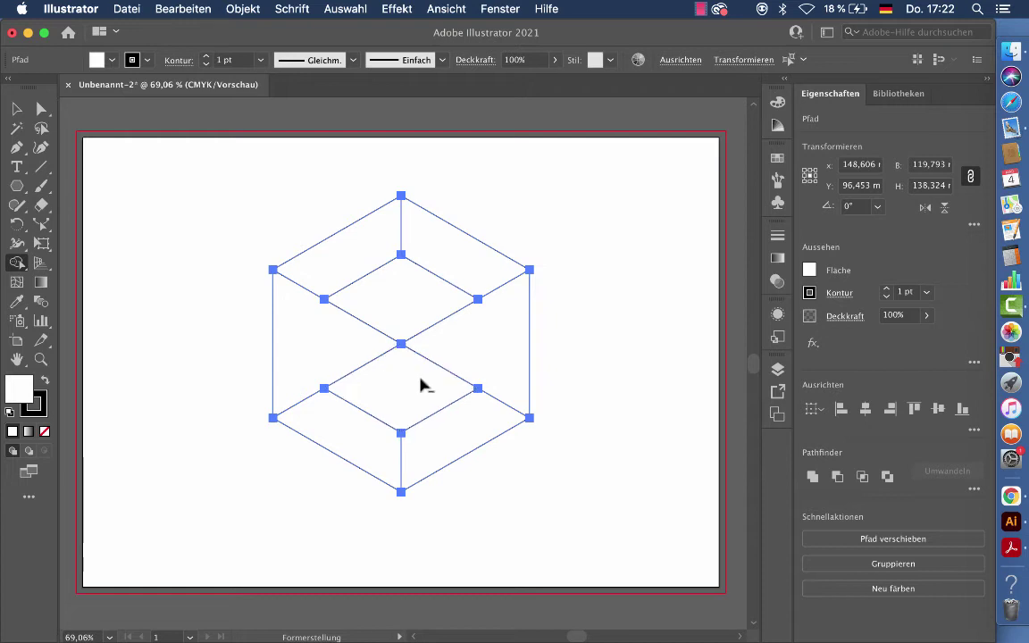
pyautogui.moveTo(408, 382); pyautogui.dragTo(420, 383)
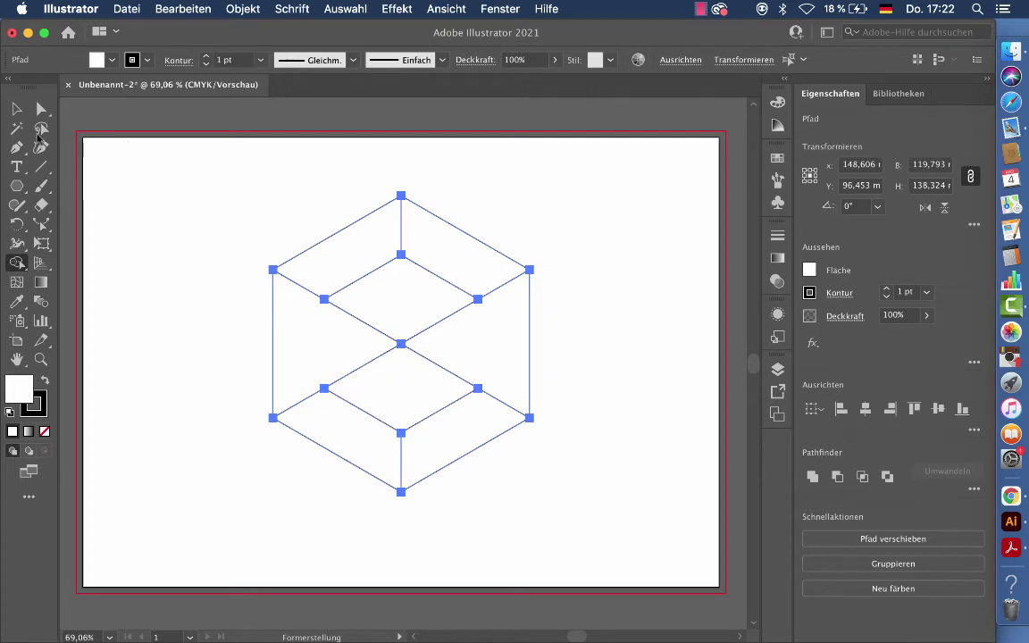
pyautogui.click(16, 108)
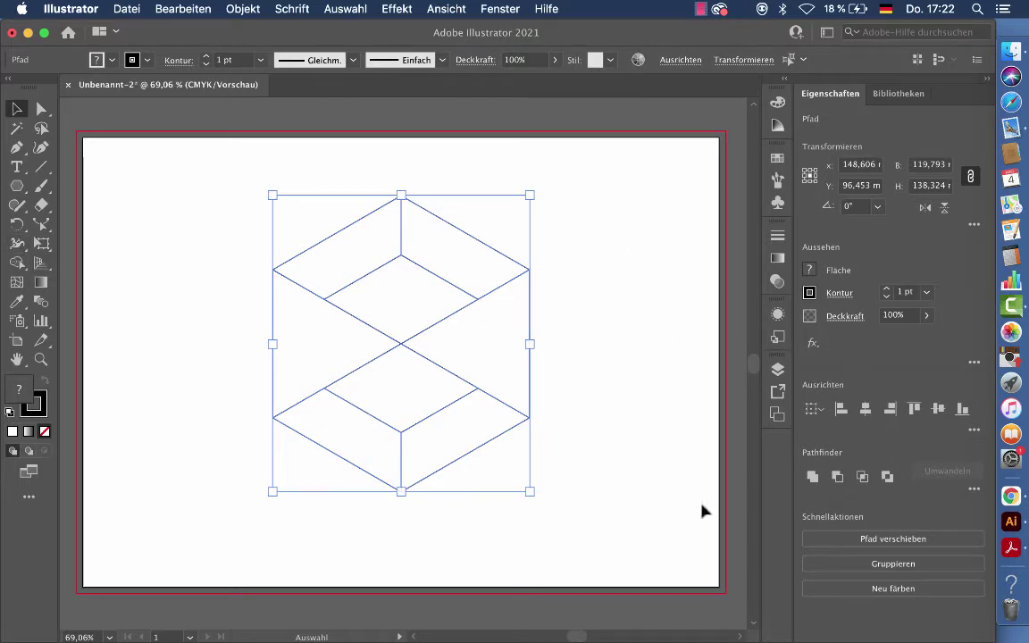
# In the Layers panel, delete the two tiny stray paths at the cube's centre
pyautogui.click(776, 368)
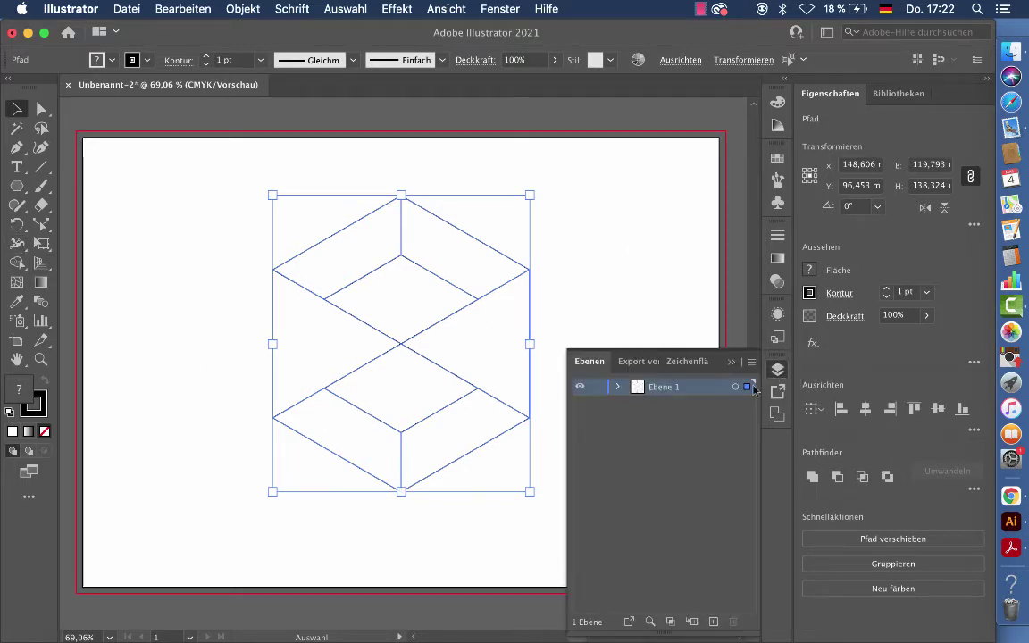
pyautogui.click(618, 386)
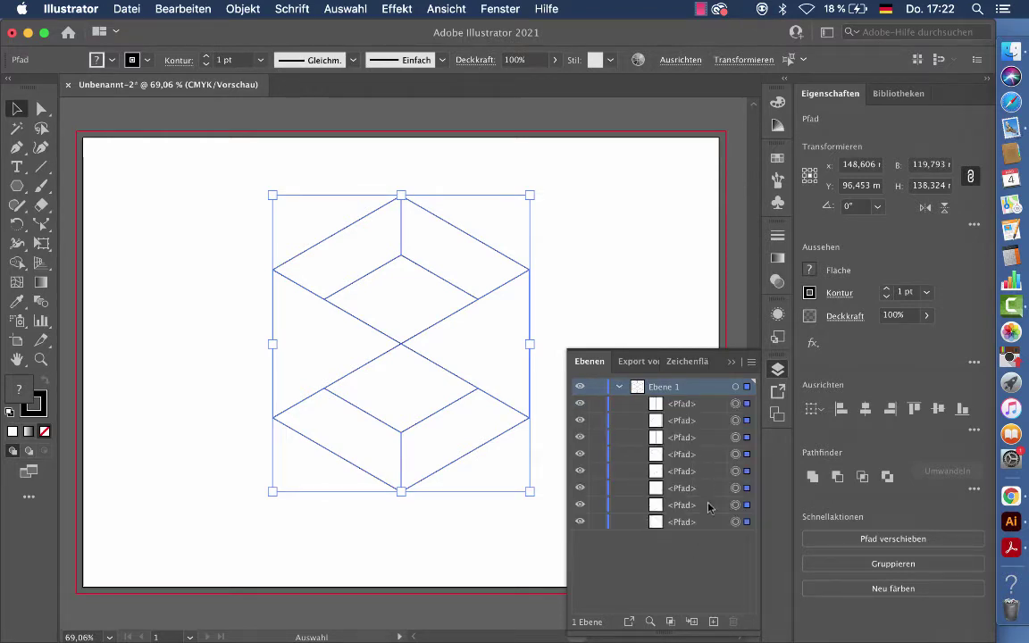
pyautogui.click(733, 436)
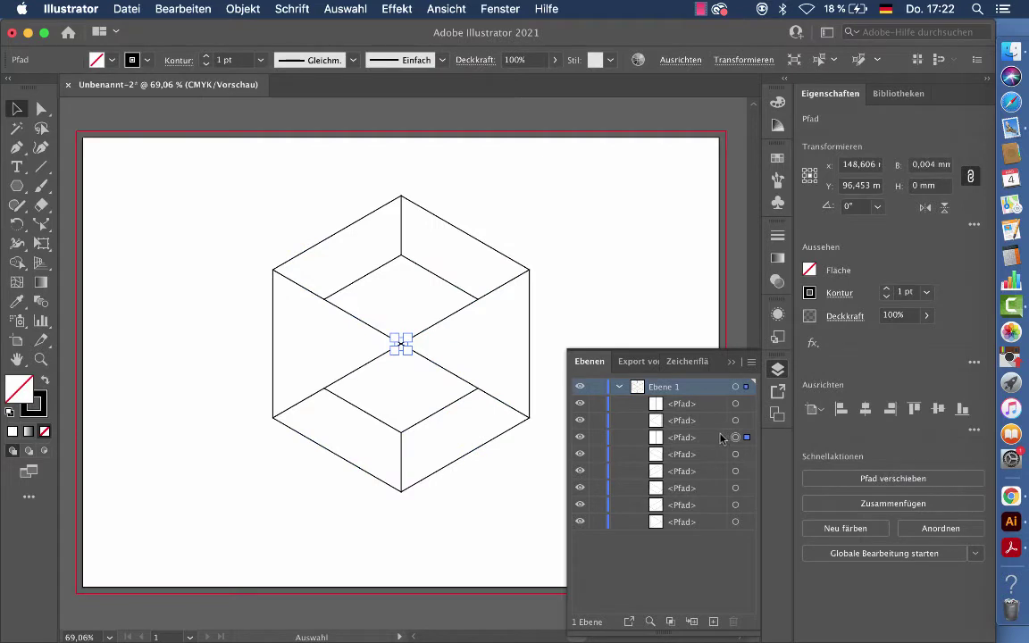
pyautogui.click(721, 437)
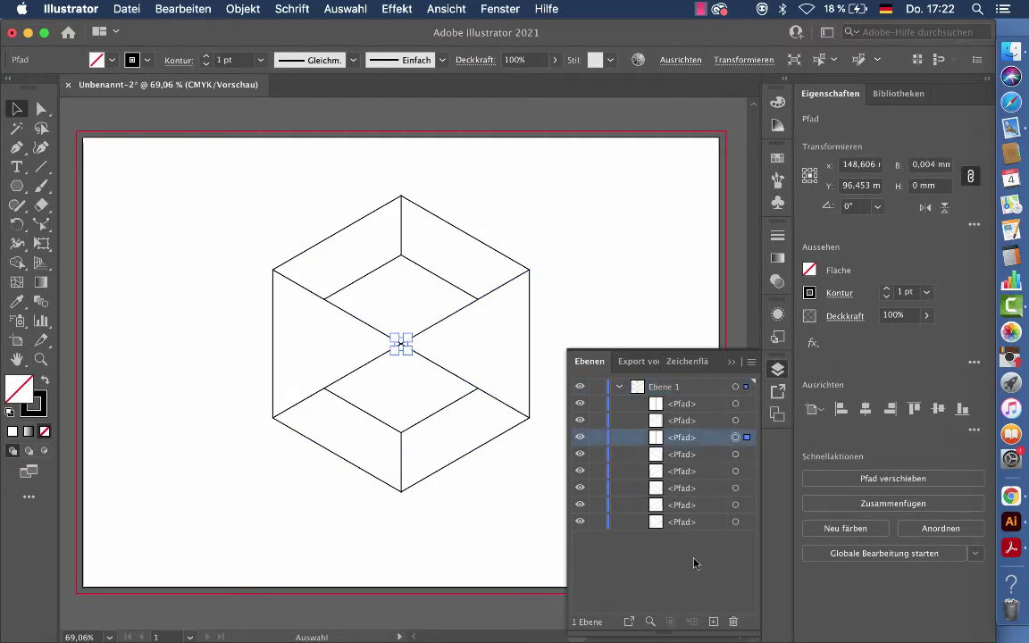
pyautogui.click(732, 620)
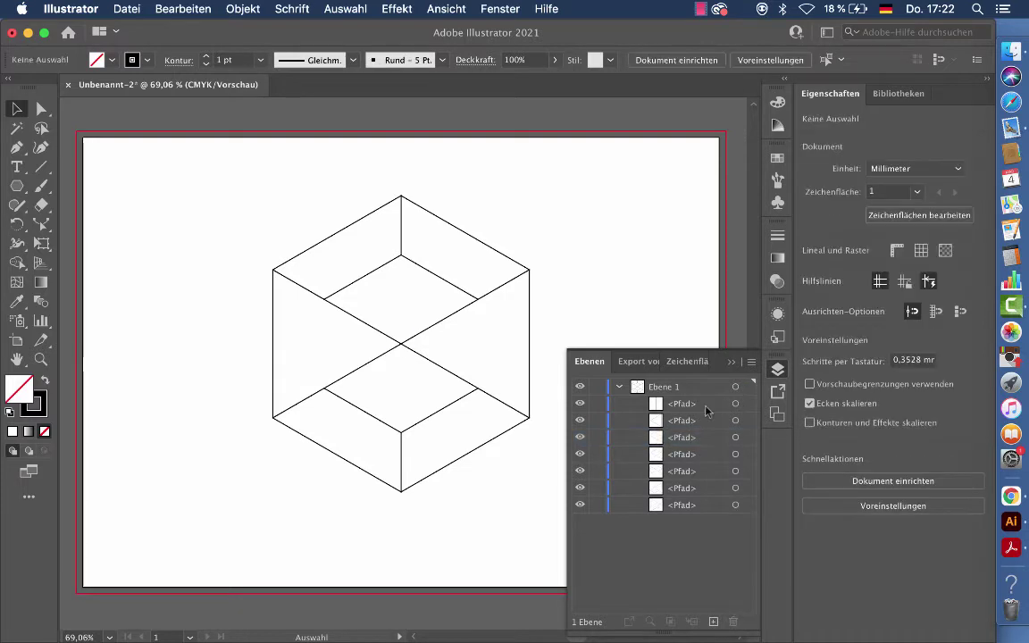
pyautogui.click(734, 404)
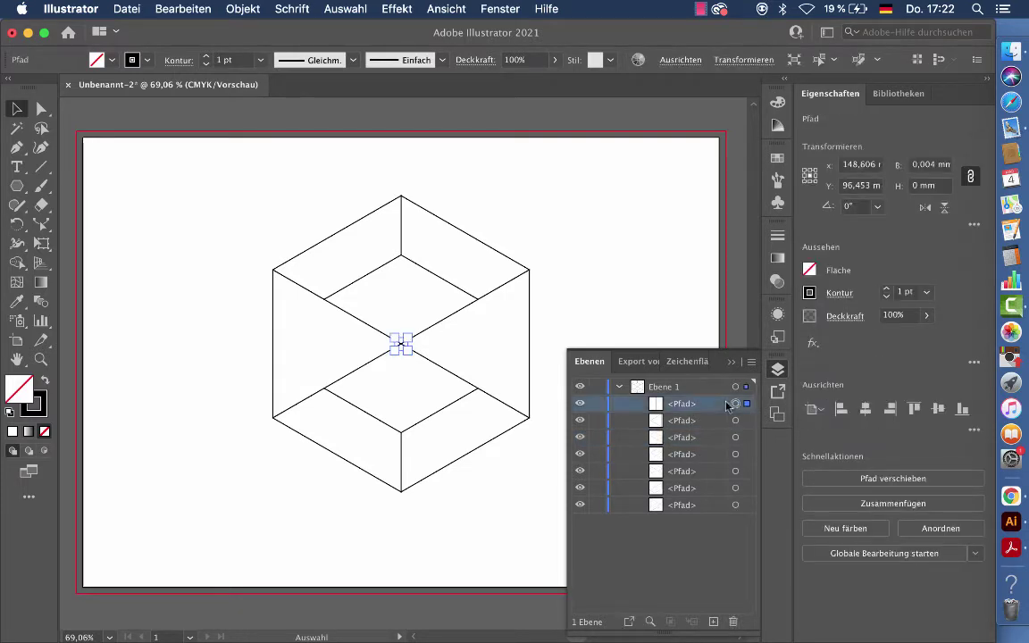
pyautogui.click(732, 621)
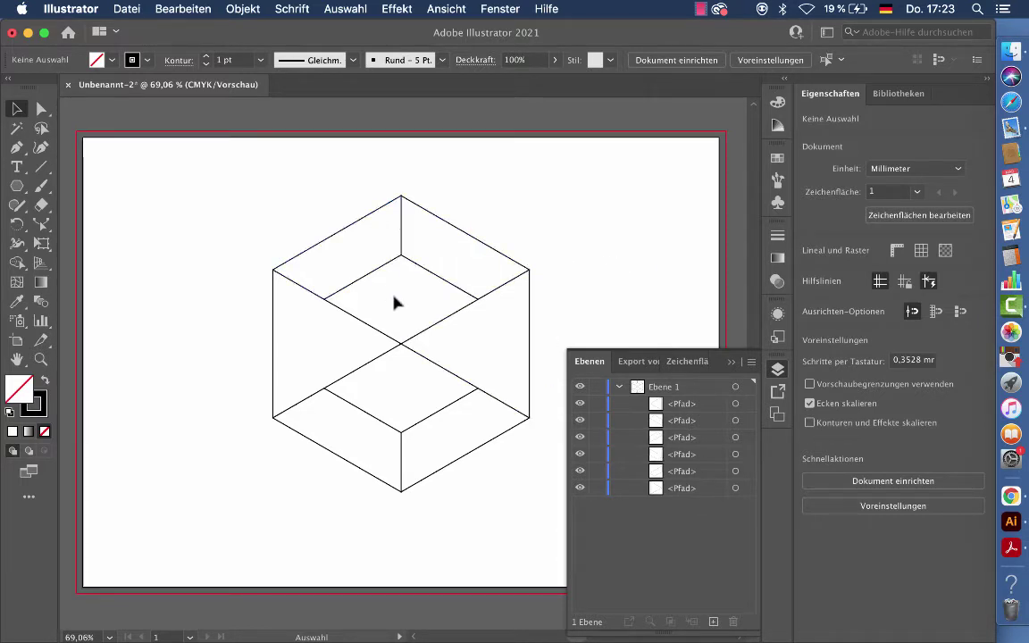
# Fill the upper-left face blue and the upper-right face magenta
pyautogui.click(347, 227)
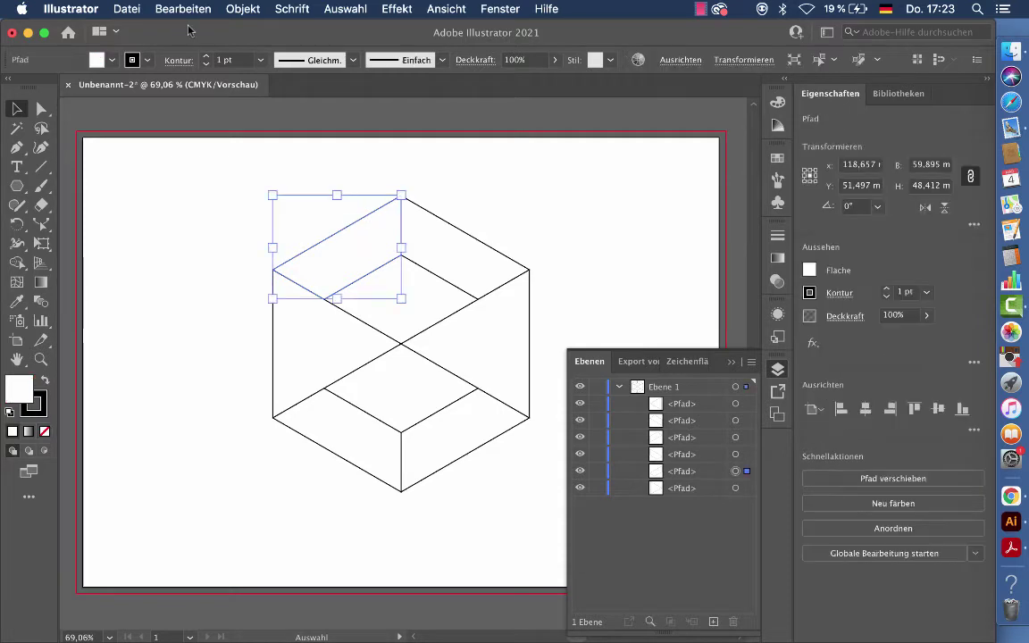
pyautogui.click(112, 60)
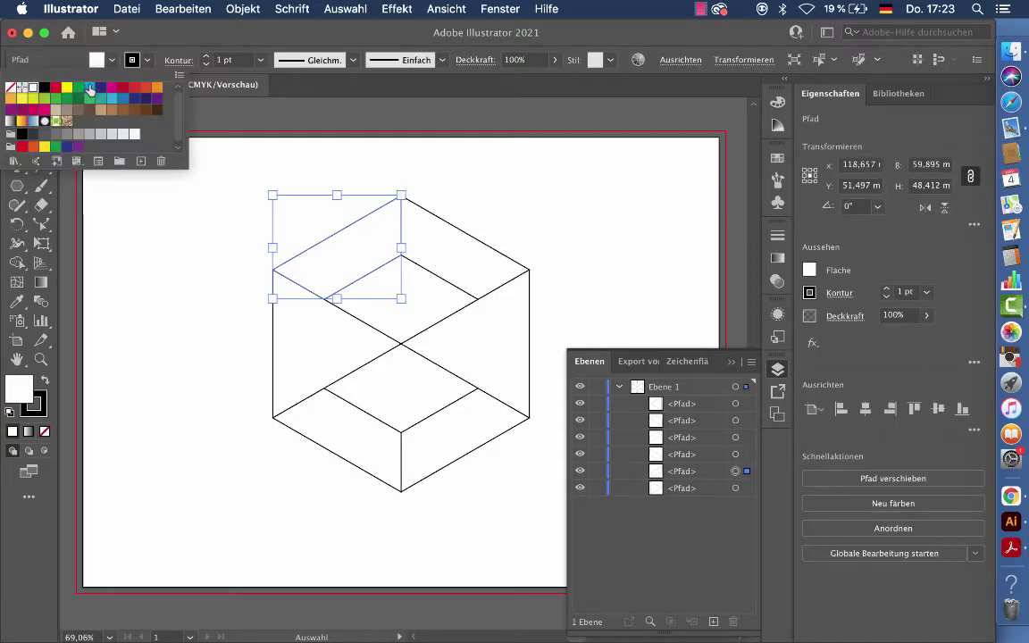
pyautogui.click(90, 89)
pyautogui.click(466, 237)
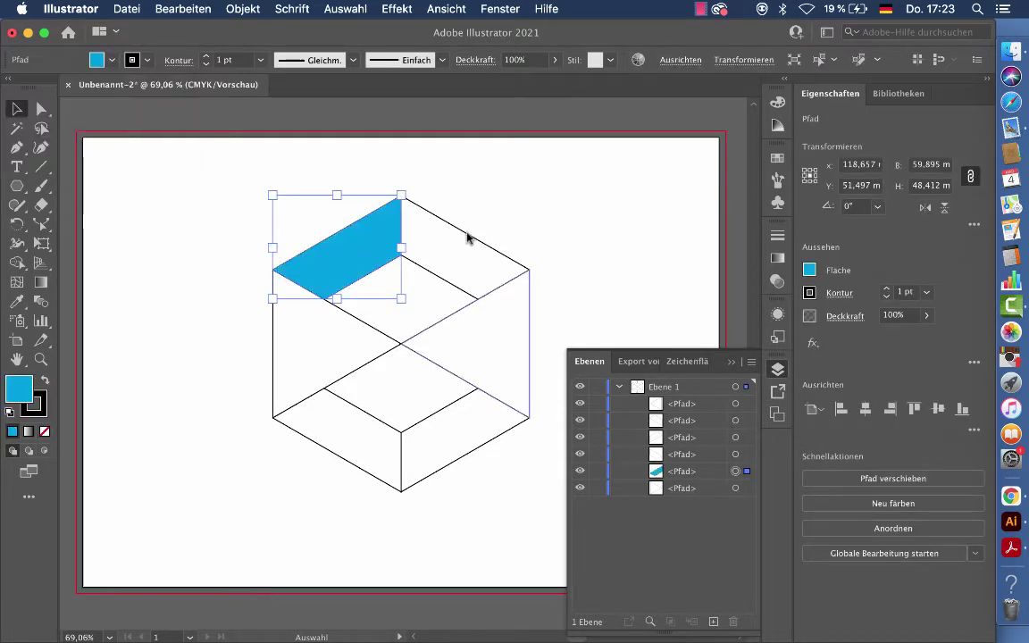
pyautogui.click(467, 238)
pyautogui.click(112, 60)
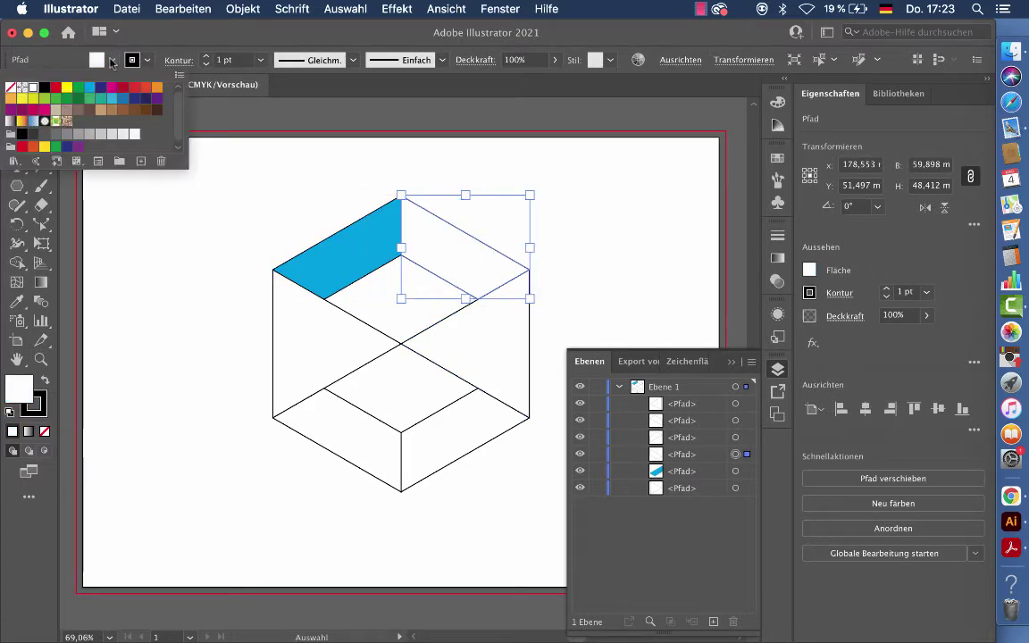
pyautogui.click(112, 87)
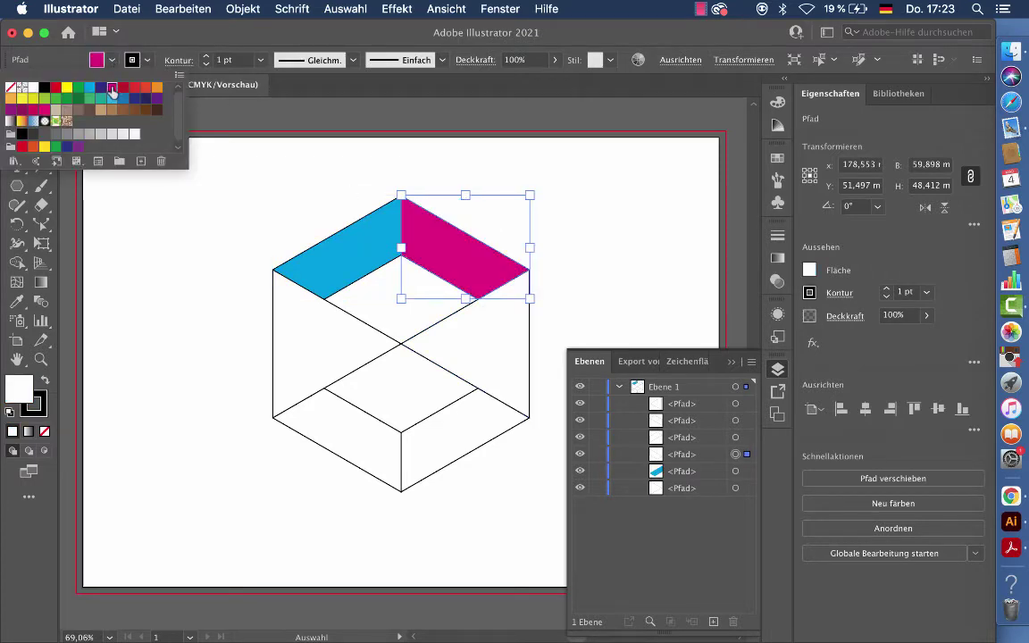
pyautogui.click(377, 419)
# Fill the lower-left face red and the lower-right face orange
pyautogui.click(378, 420)
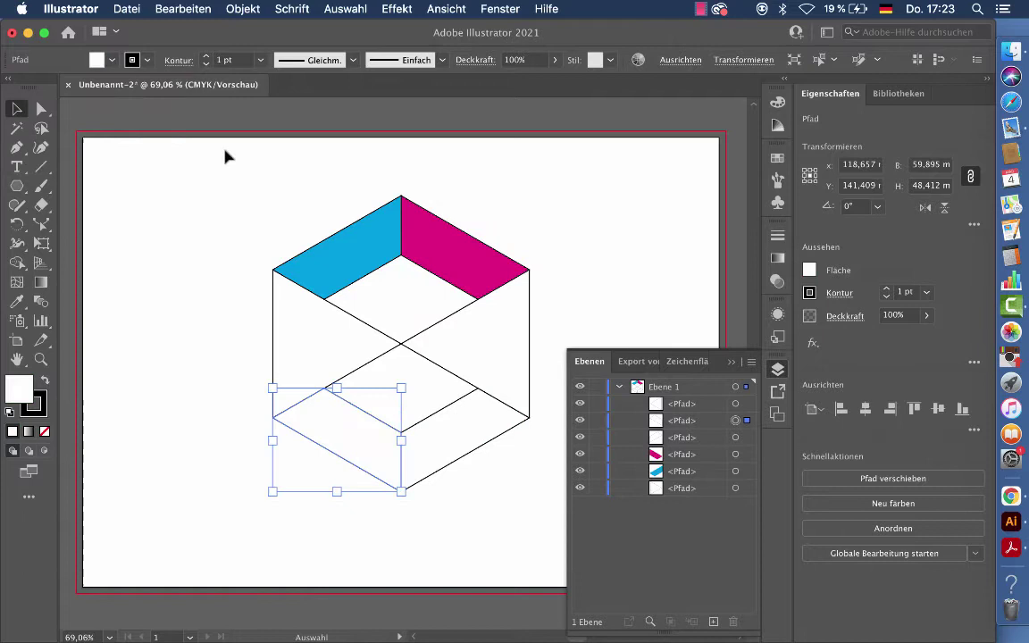
pyautogui.click(113, 61)
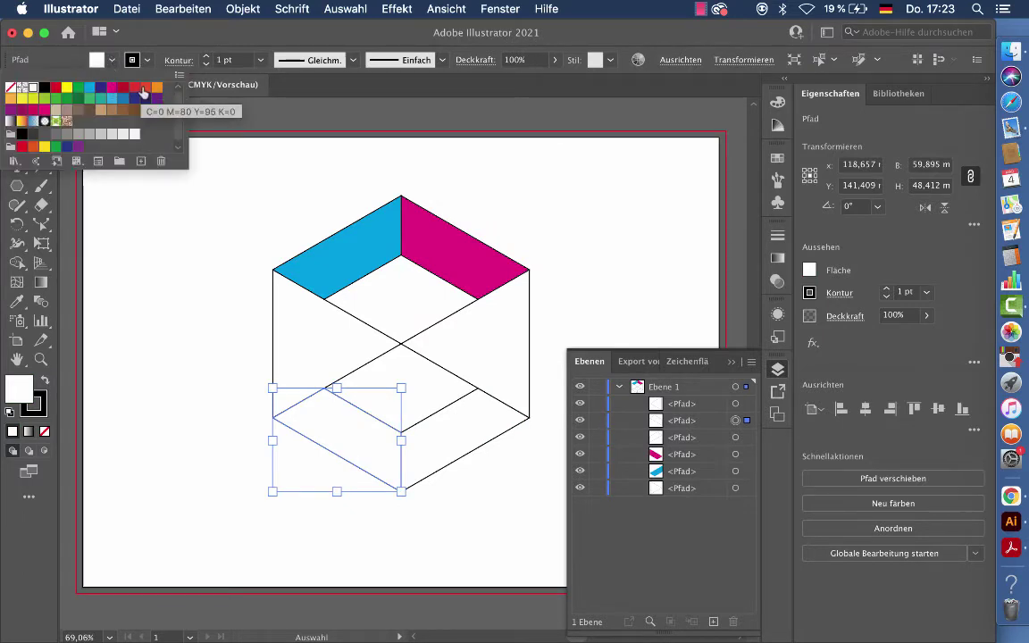
pyautogui.click(135, 88)
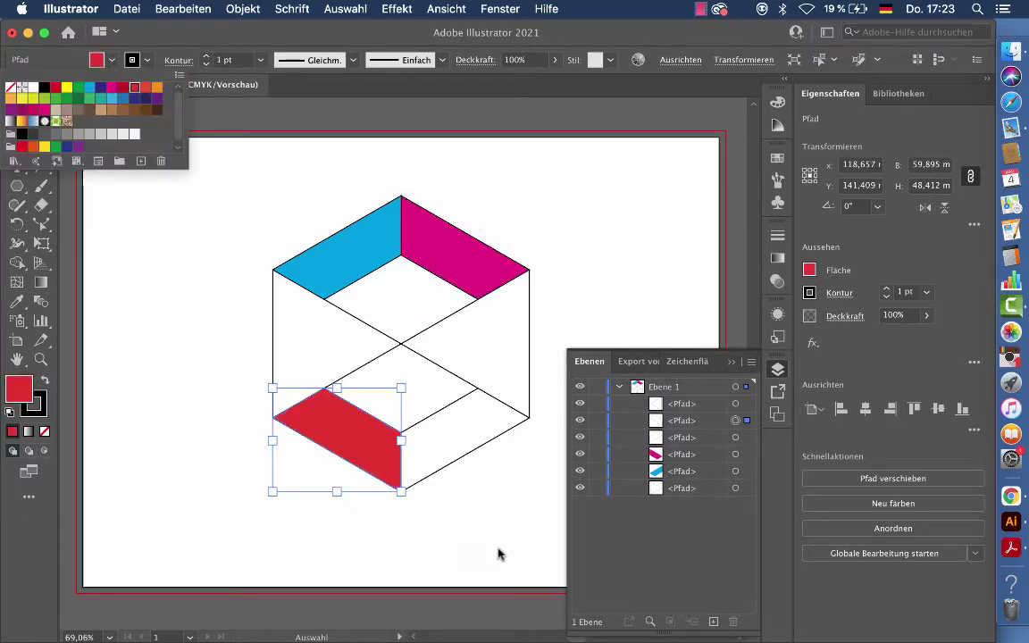
pyautogui.click(435, 420)
pyautogui.click(434, 419)
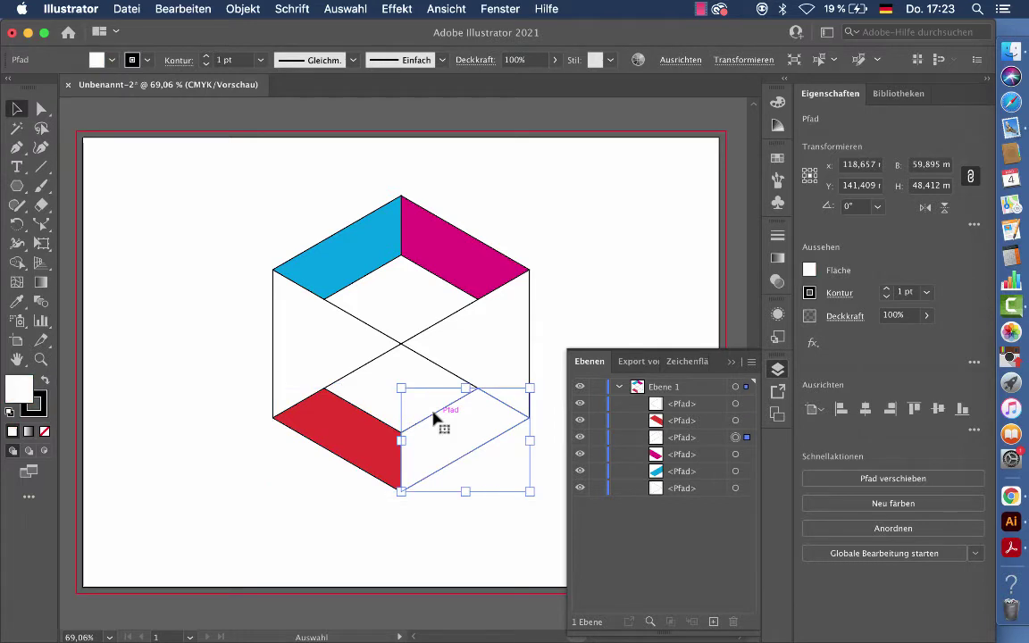
pyautogui.click(111, 60)
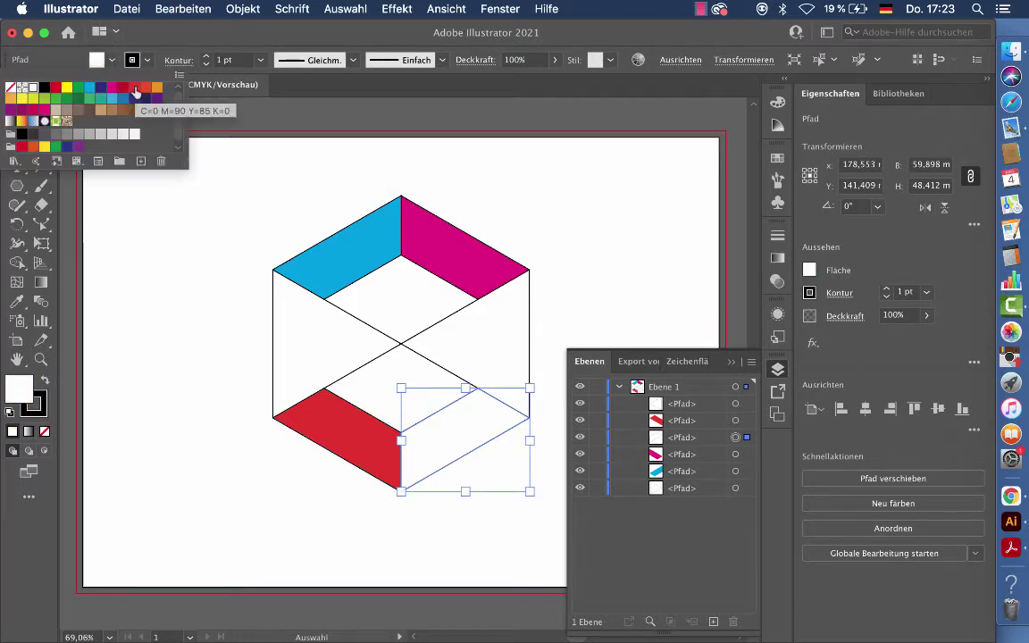
pyautogui.click(145, 88)
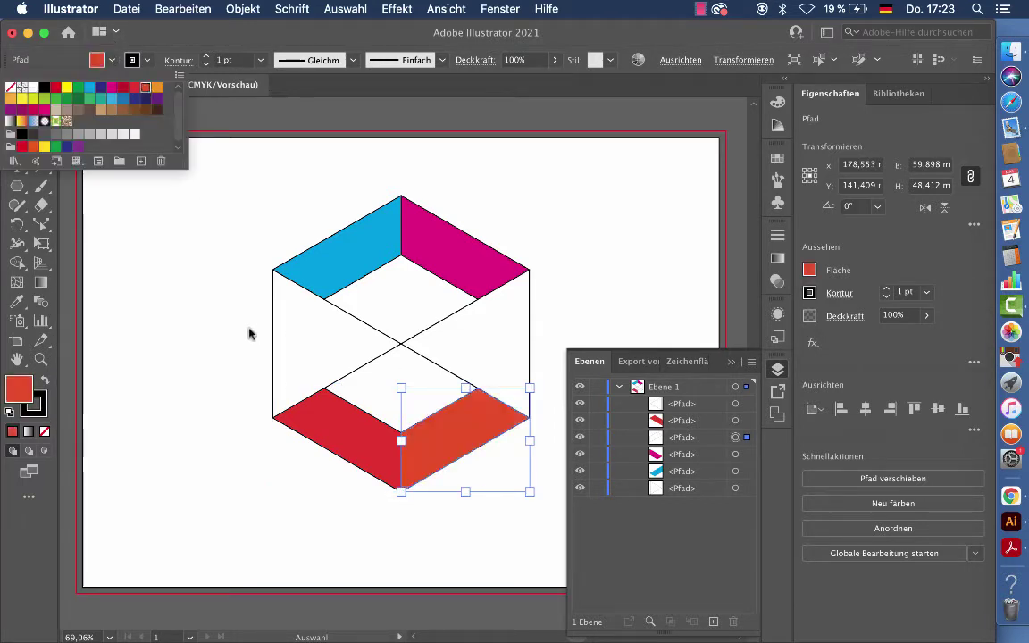
pyautogui.click(295, 333)
# Fill the left triangular face yellow and the right one yellow-green
pyautogui.click(276, 328)
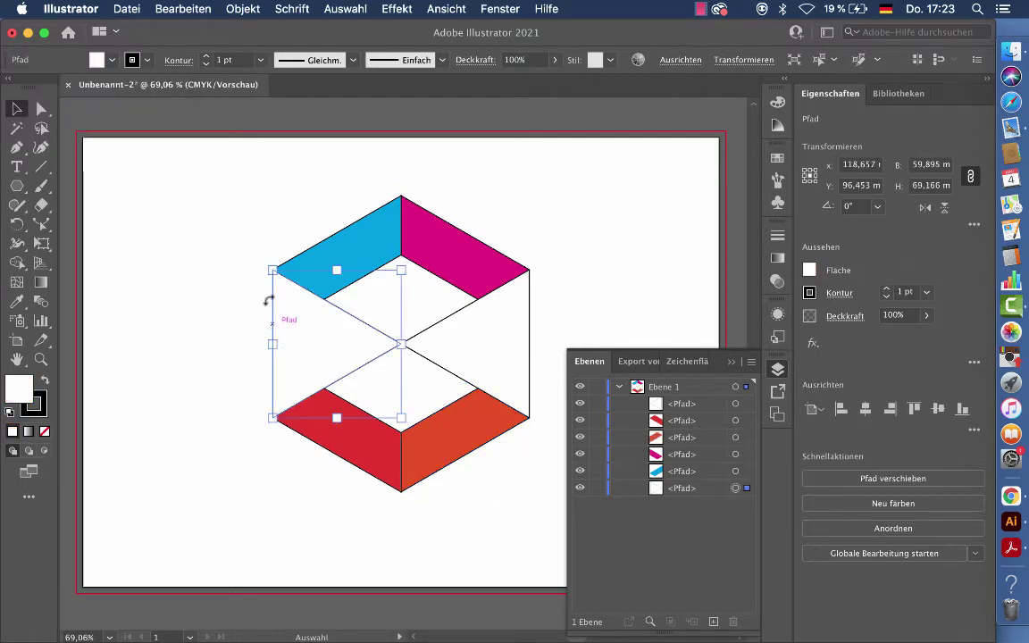
pyautogui.click(99, 57)
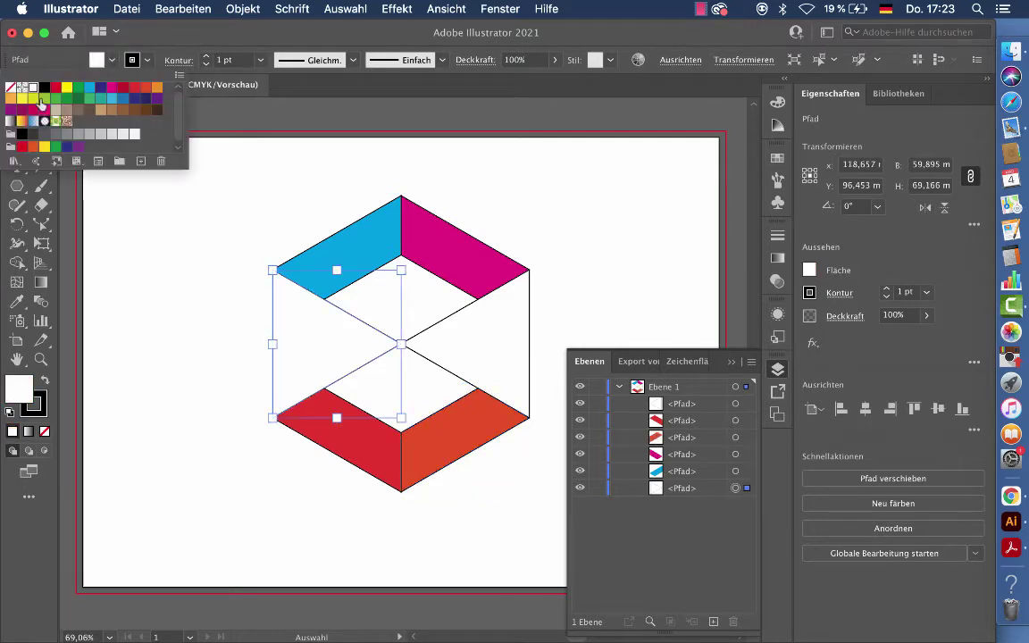
pyautogui.click(32, 98)
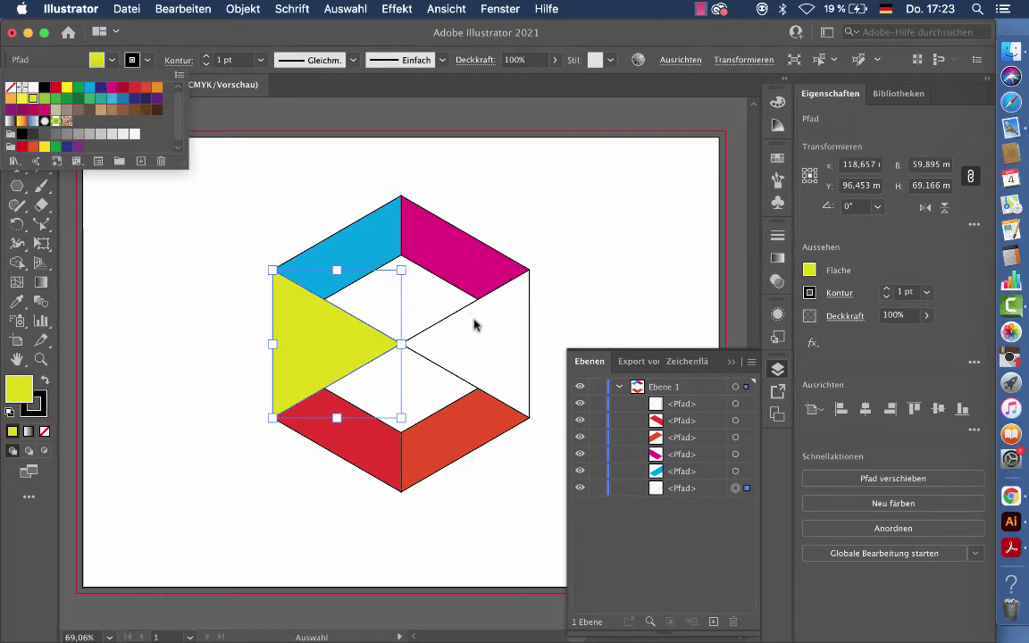
pyautogui.click(466, 315)
pyautogui.click(466, 315)
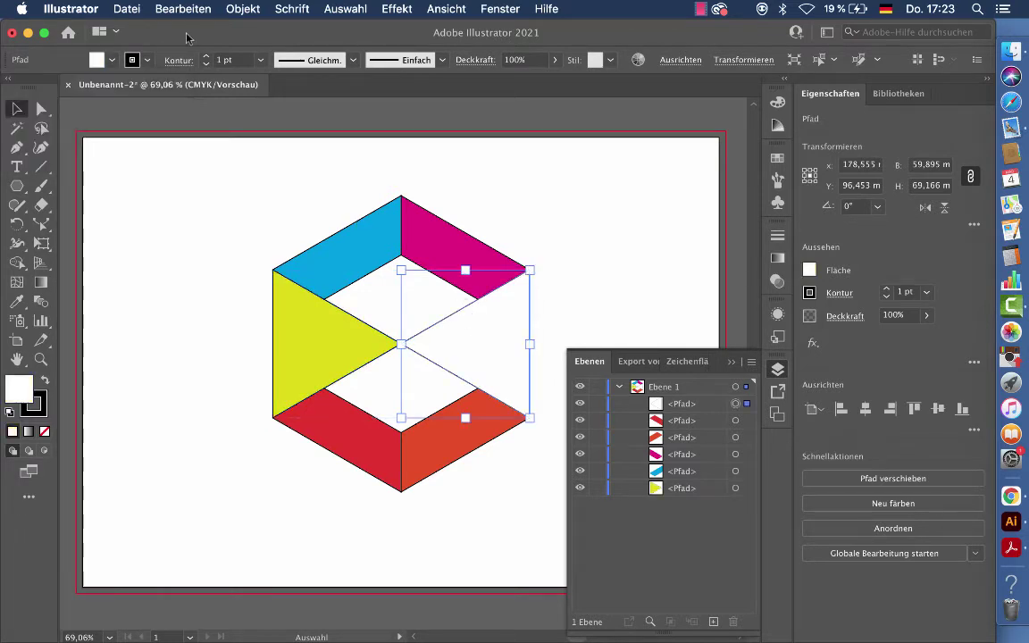
pyautogui.click(98, 61)
pyautogui.click(55, 98)
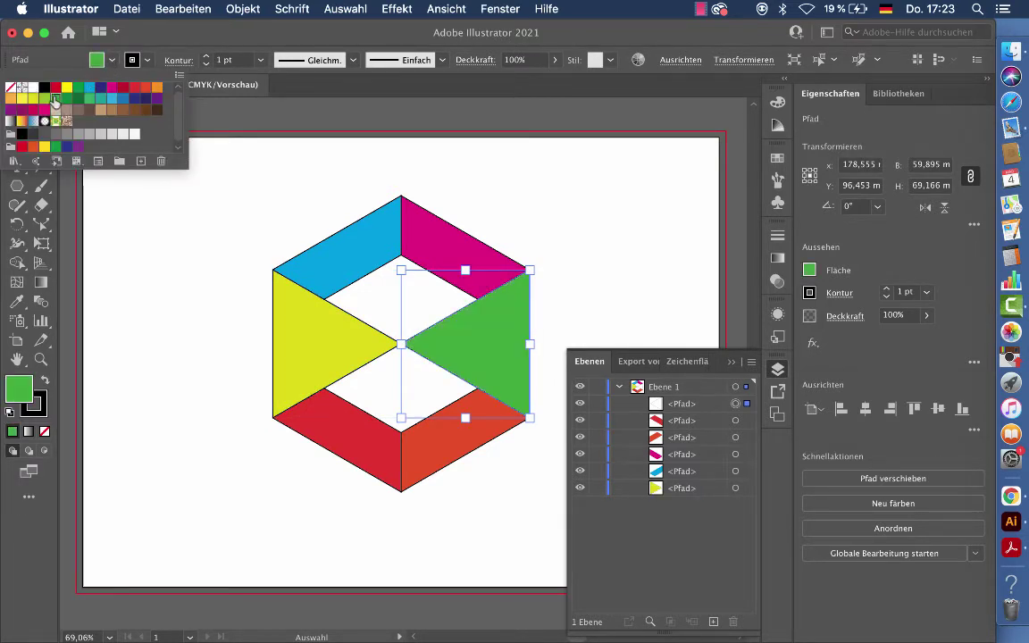
pyautogui.click(45, 98)
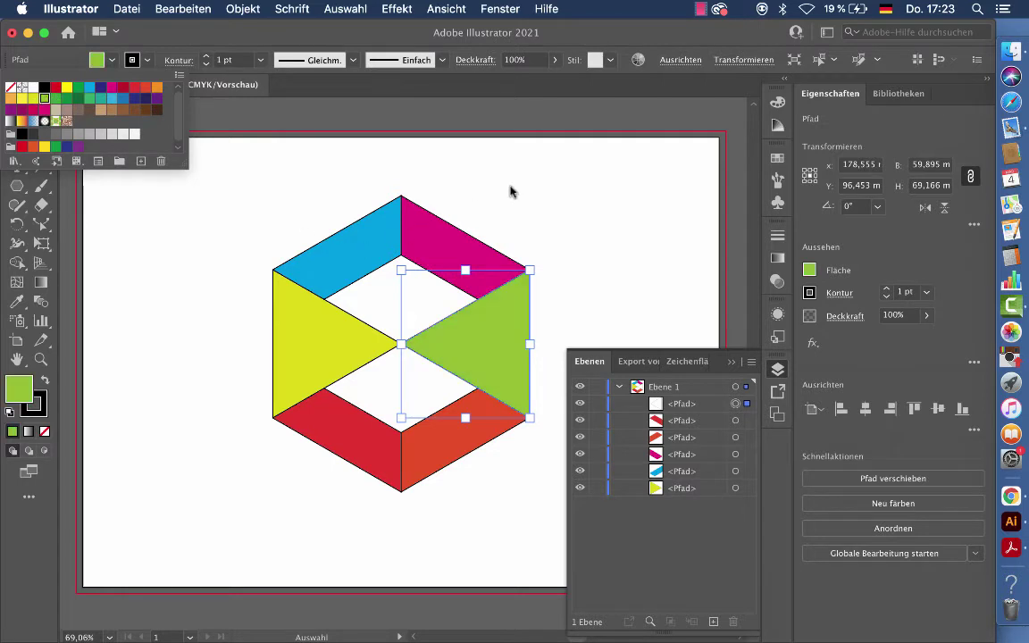
pyautogui.click(238, 209)
# Remove the stroke from all six faces
pyautogui.moveTo(243, 202); pyautogui.dragTo(515, 500)
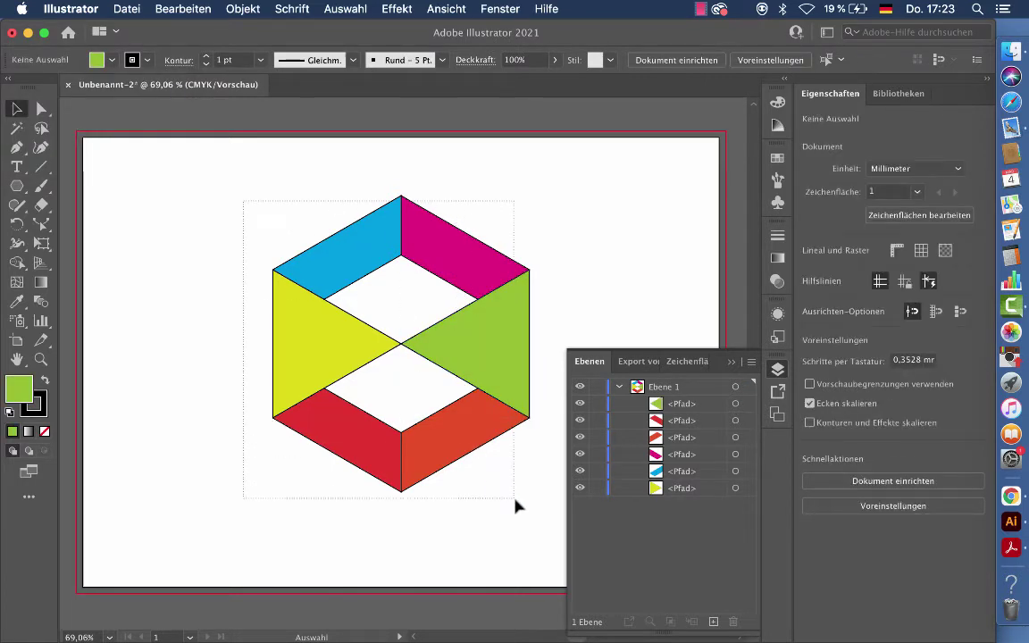
pyautogui.click(98, 60)
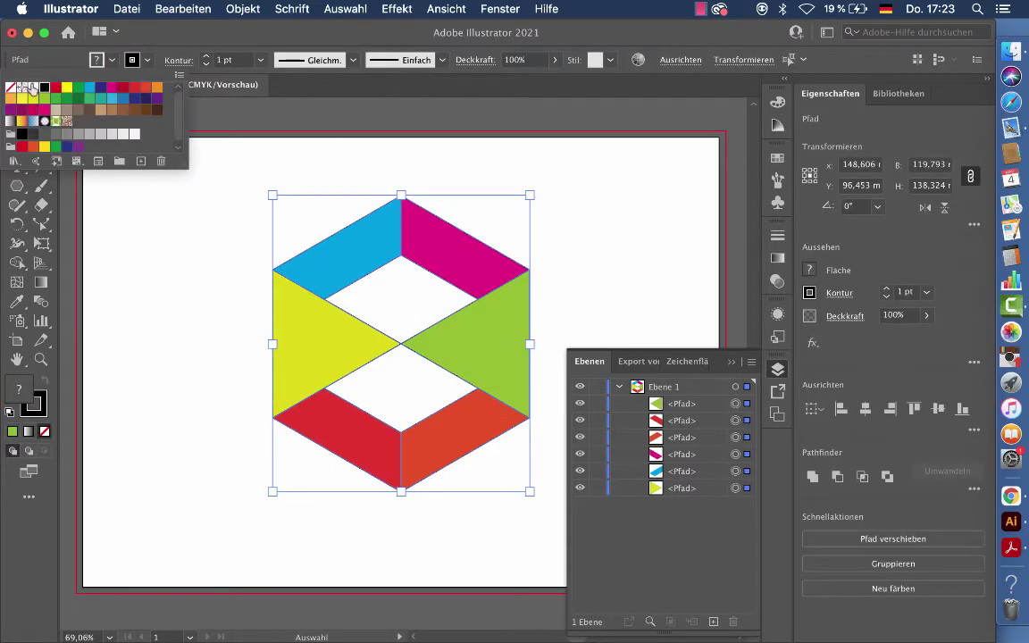
pyautogui.click(10, 87)
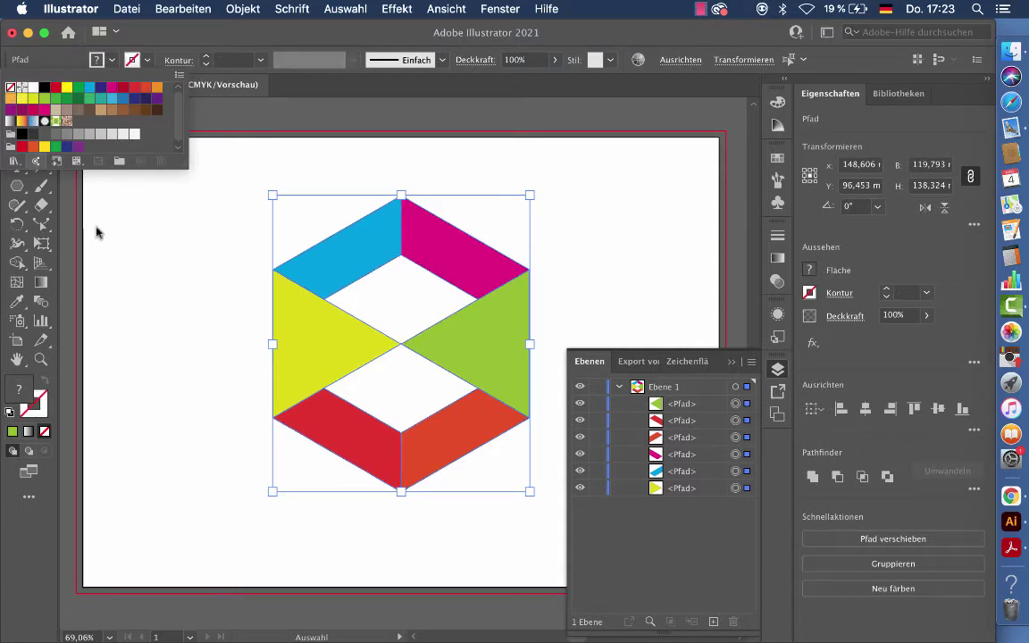
pyautogui.click(174, 407)
# Give the yellow and green triangles a white 2 pt stroke aligned outside
pyautogui.click(348, 332)
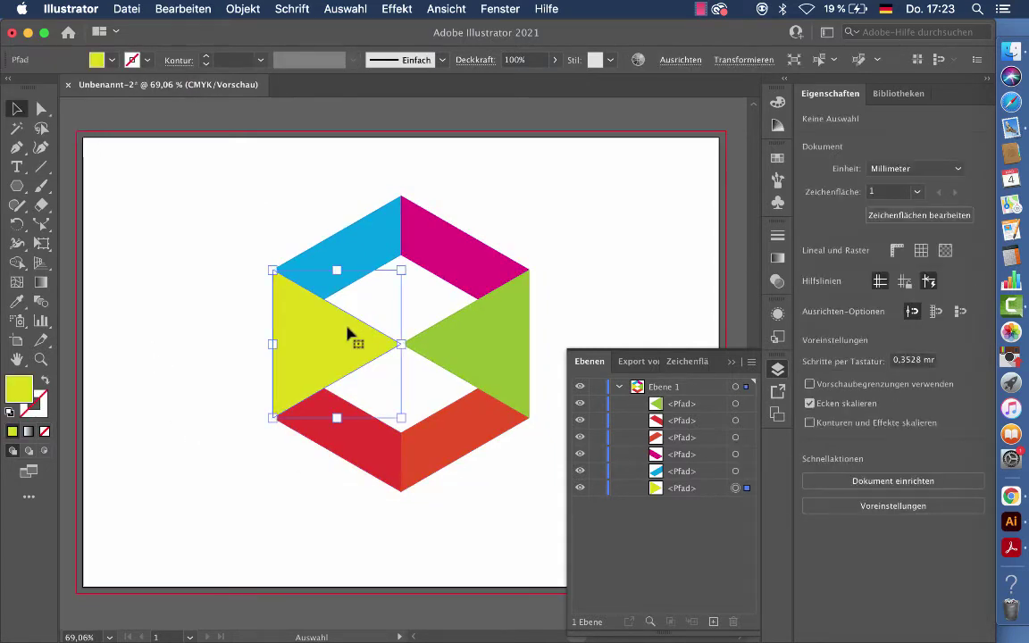
pyautogui.keyDown('shift'); pyautogui.click(439, 342); pyautogui.keyUp('shift')
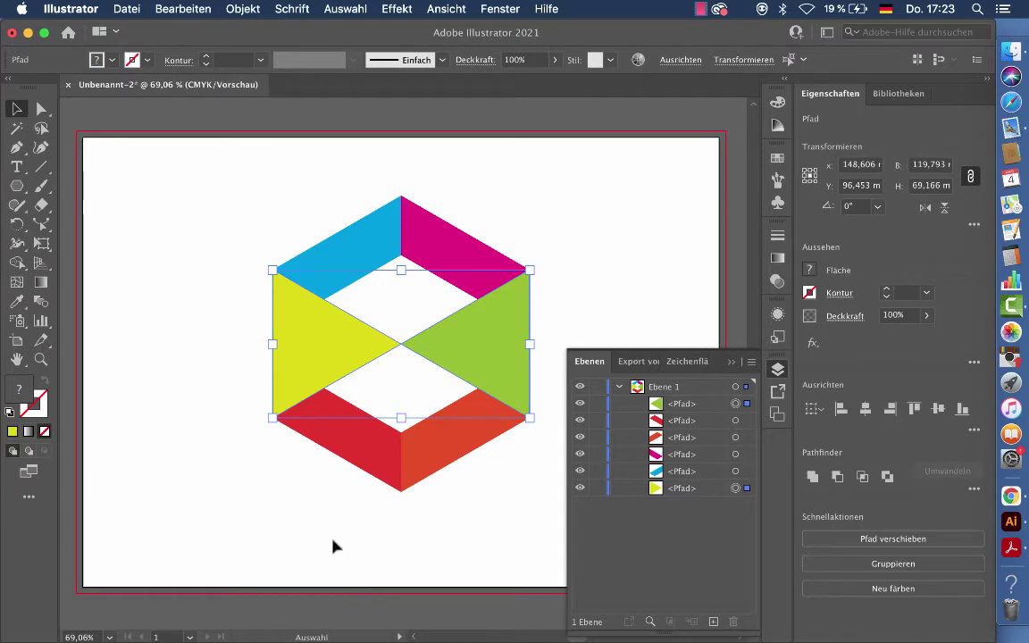
pyautogui.hscroll(1, 386, 423)
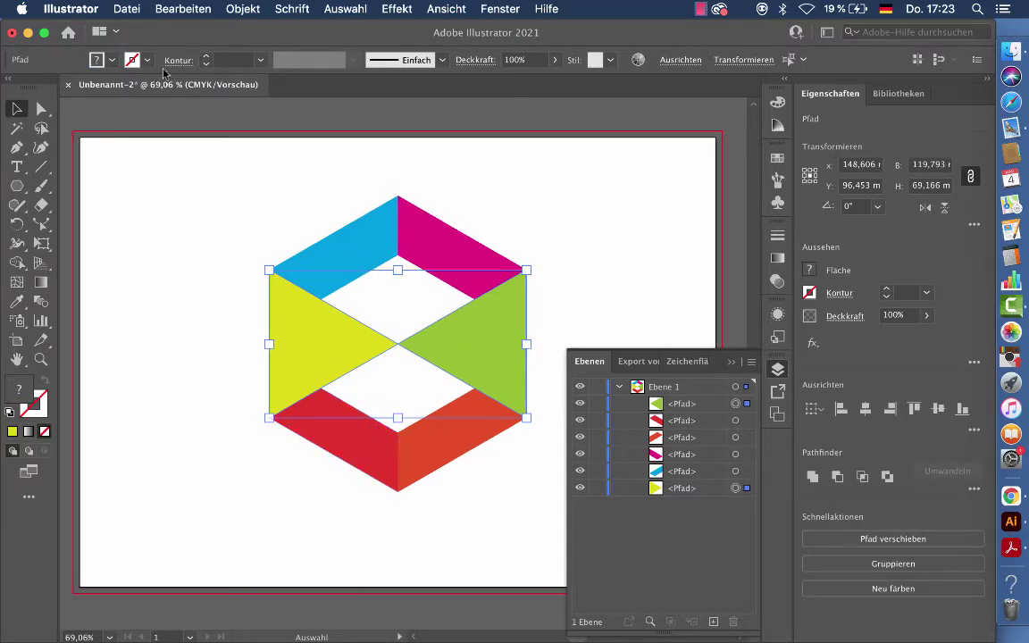
pyautogui.click(136, 61)
pyautogui.click(33, 87)
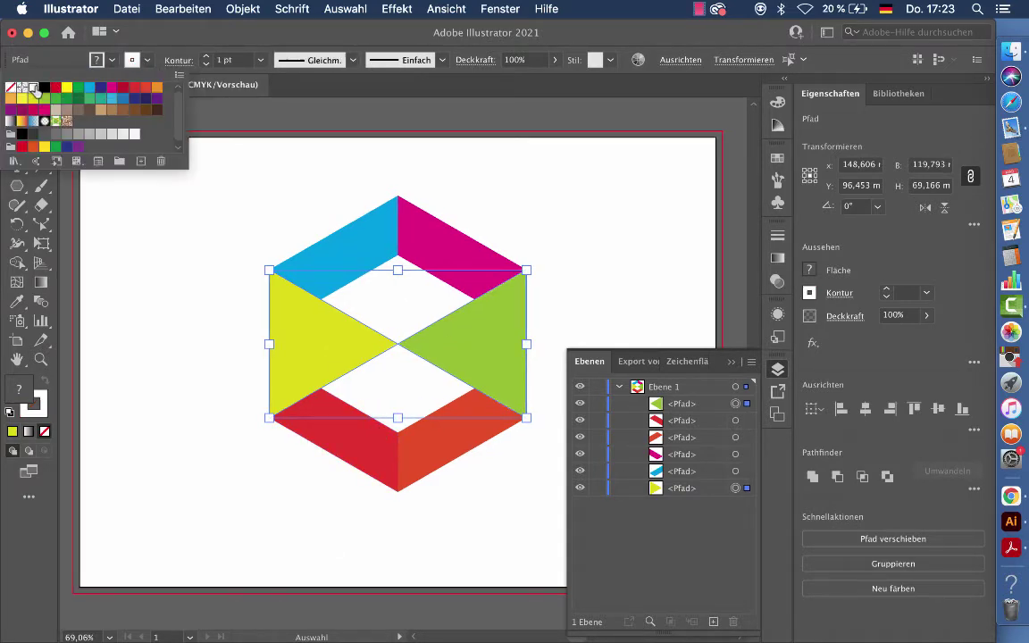
pyautogui.click(178, 60)
pyautogui.click(181, 60)
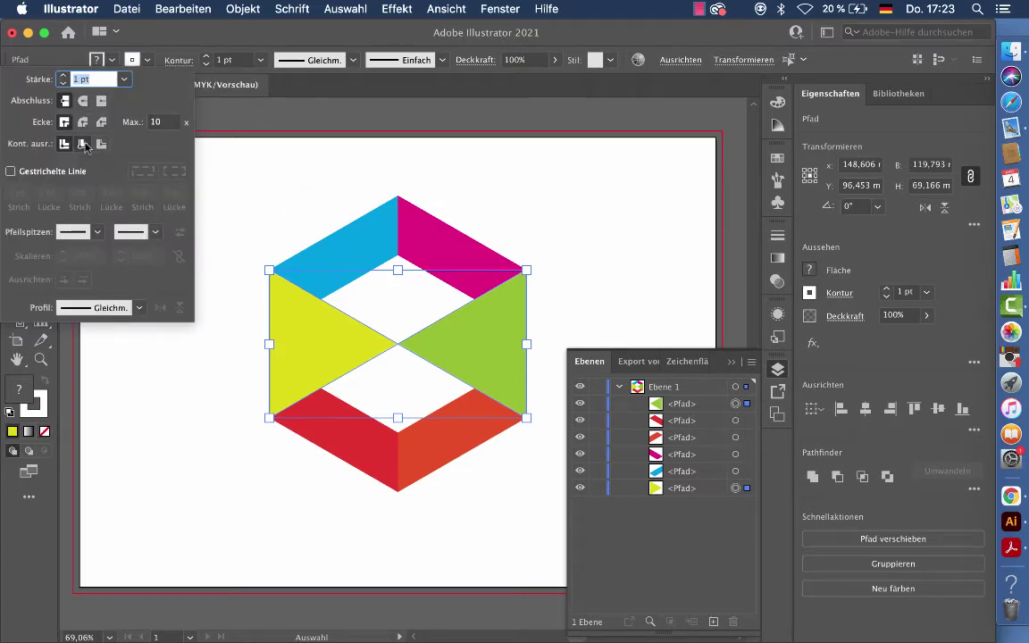
pyautogui.click(101, 143)
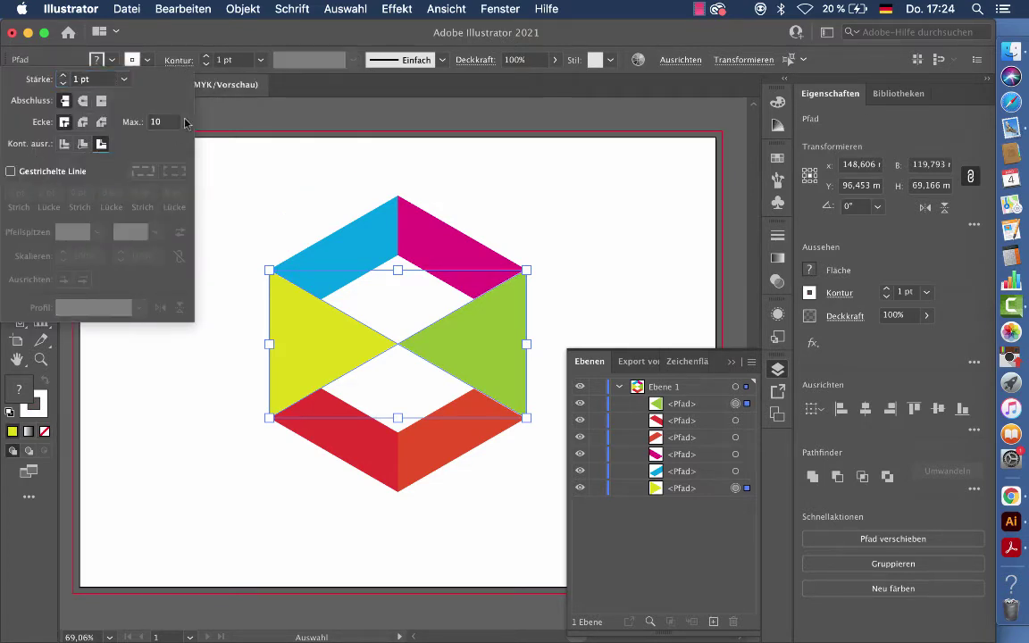
pyautogui.click(206, 59)
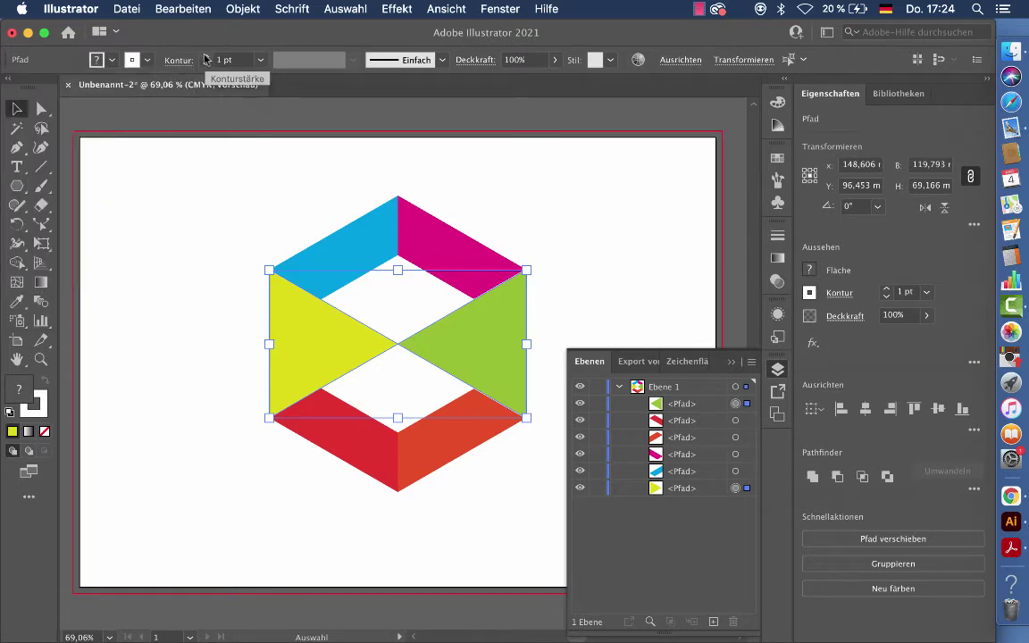
# Arrange the yellow and green triangles In den Vordergrund and raise their white stroke to 5 pt
pyautogui.rightClick(306, 312)
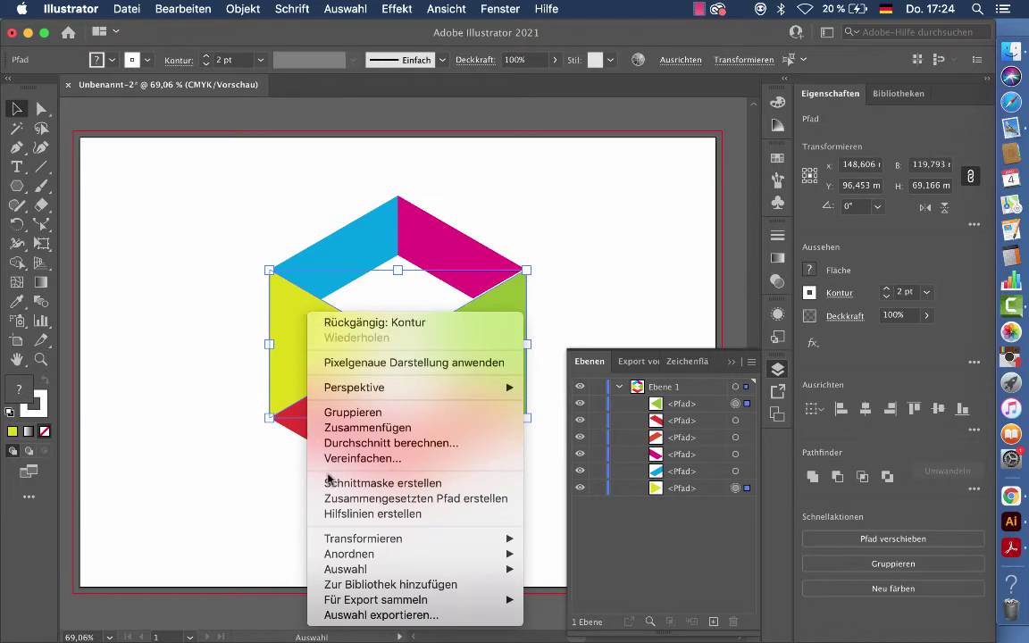
pyautogui.moveTo(349, 553)
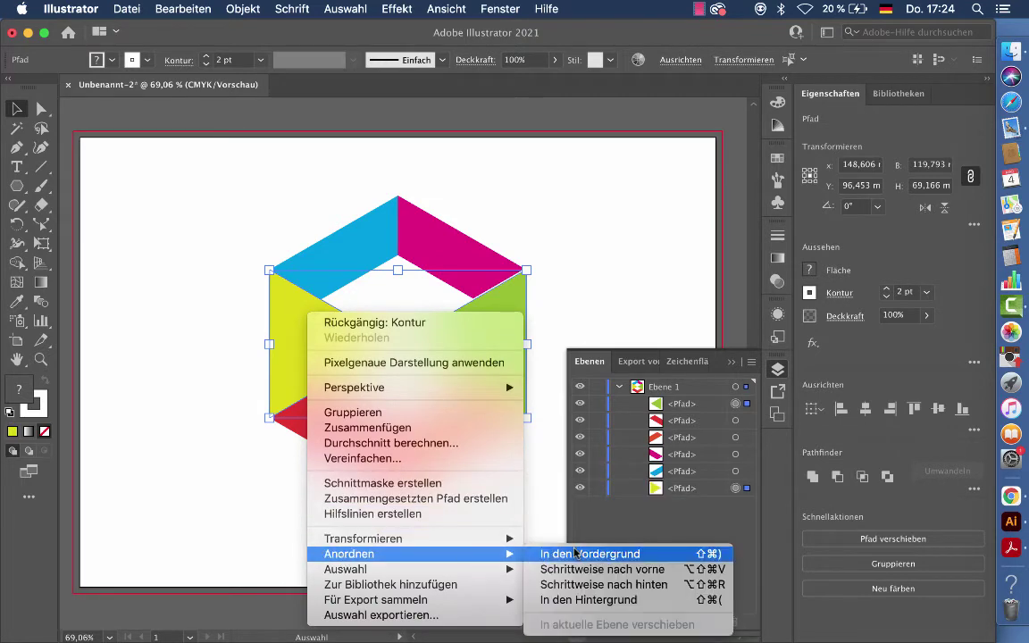
pyautogui.click(575, 568)
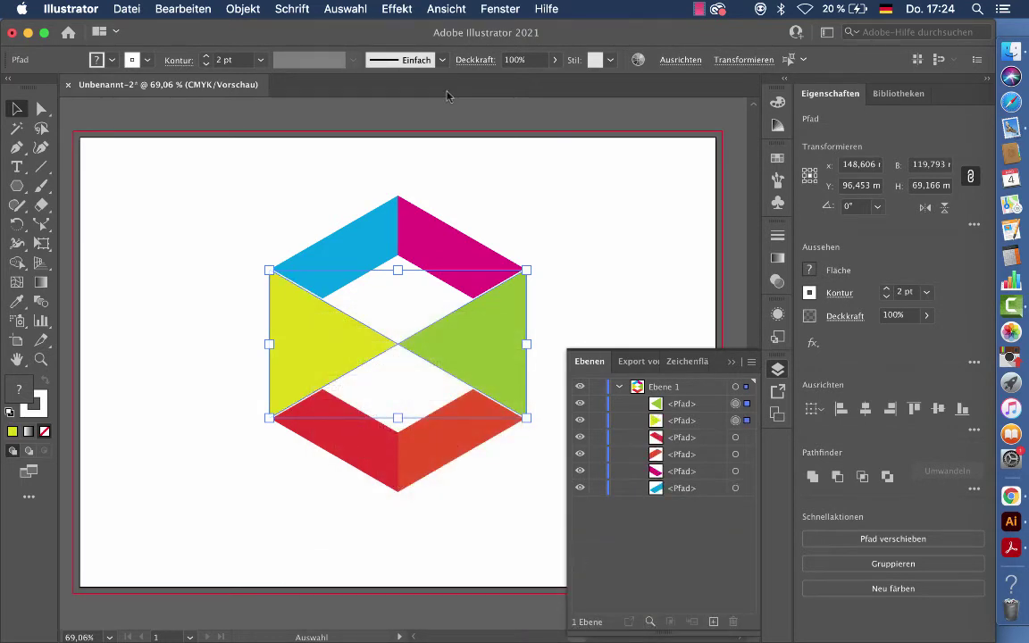
pyautogui.click(207, 57)
pyautogui.click(207, 57)
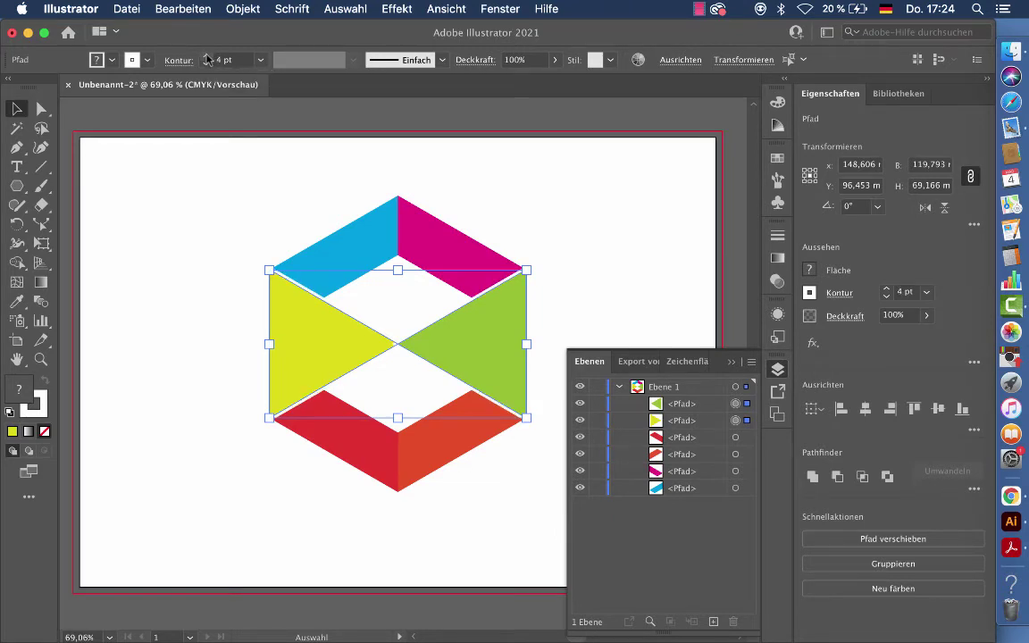
pyautogui.click(207, 57)
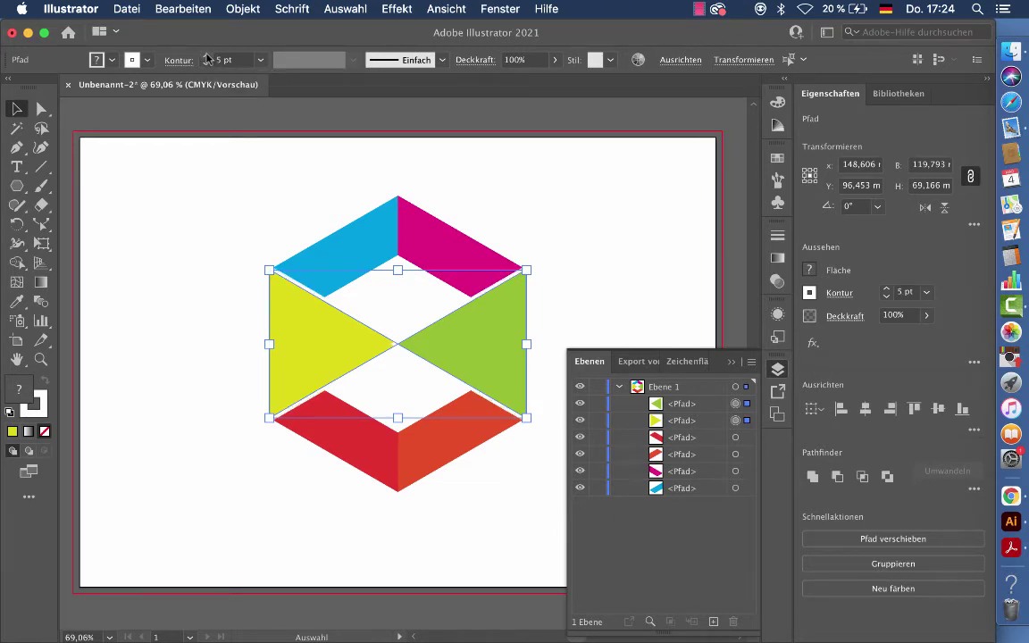
pyautogui.click(264, 505)
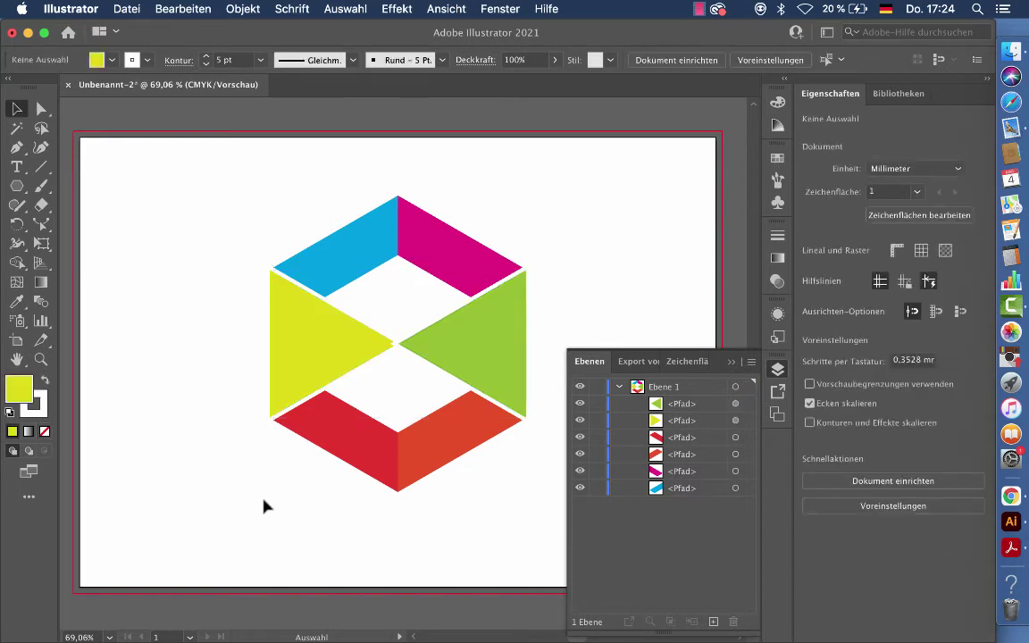
pyautogui.hscroll(1, 264, 505)
pyautogui.scroll(-1, 264, 505)
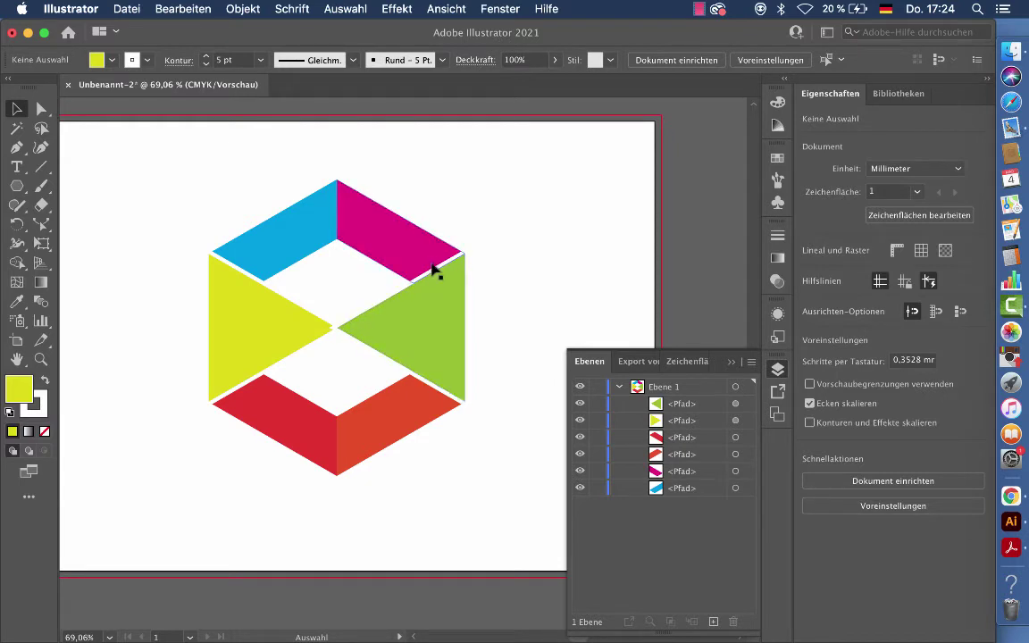
# Apply Objekt > Pfad > Konturlinie to the yellow and green triangles' white strokes
pyautogui.click(258, 327)
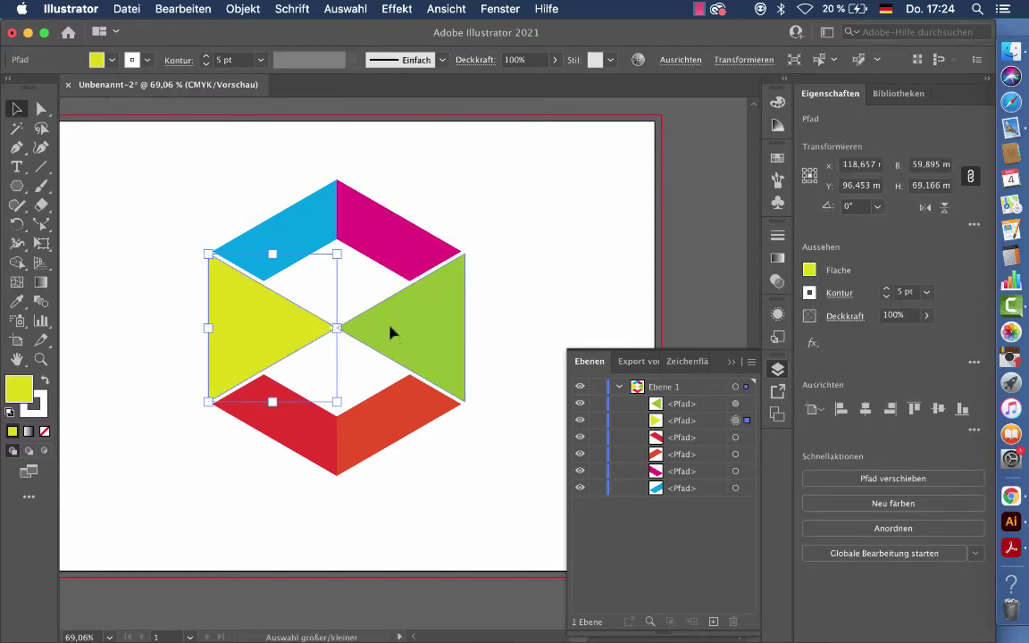
pyautogui.keyDown('shift'); pyautogui.click(390, 334); pyautogui.keyUp('shift')
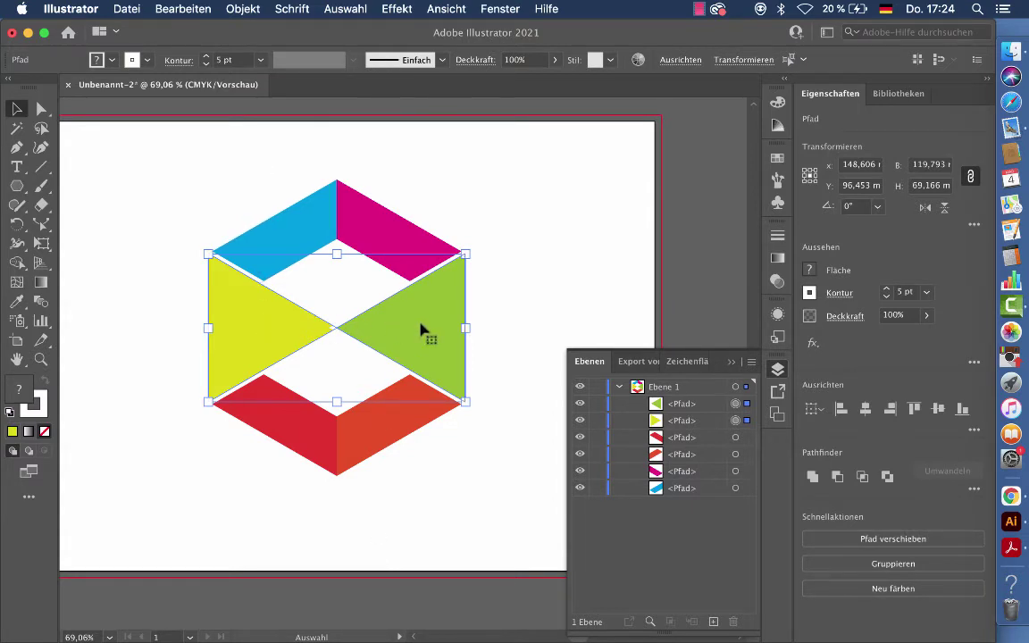
pyautogui.click(241, 9)
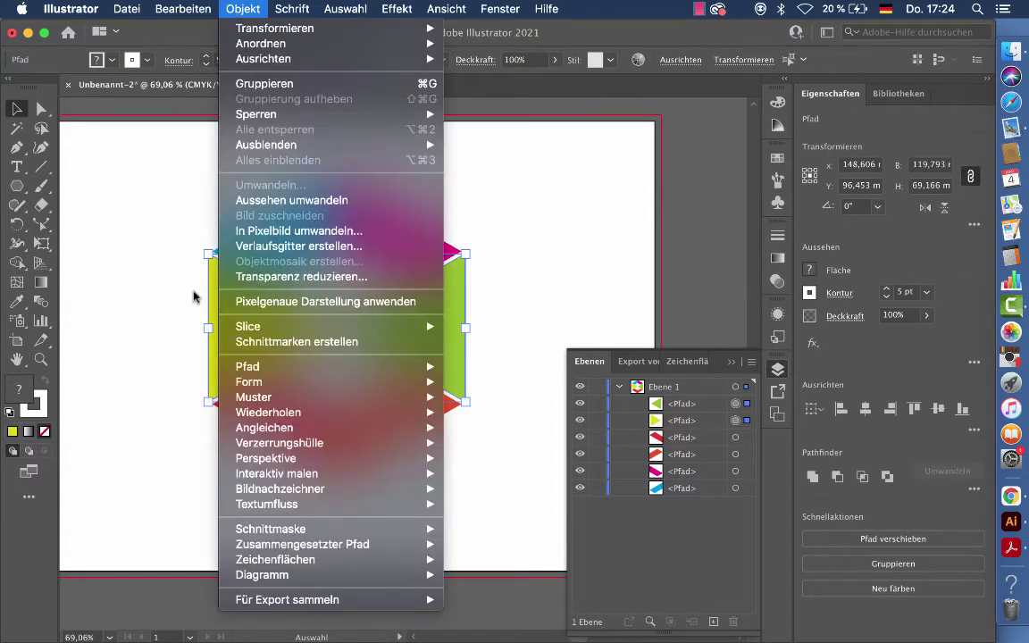
pyautogui.moveTo(247, 366)
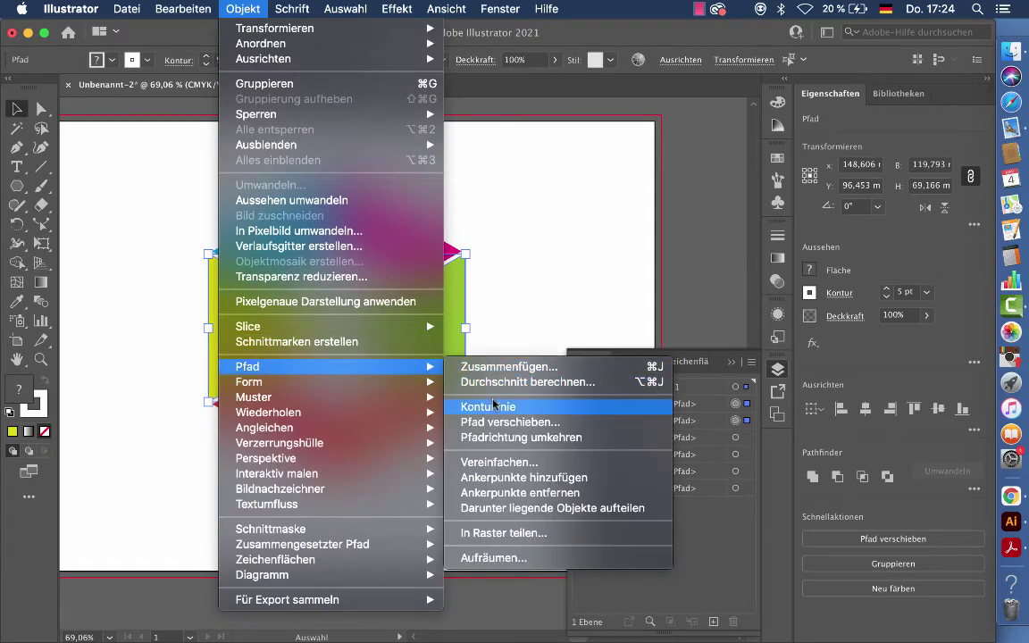
pyautogui.click(494, 408)
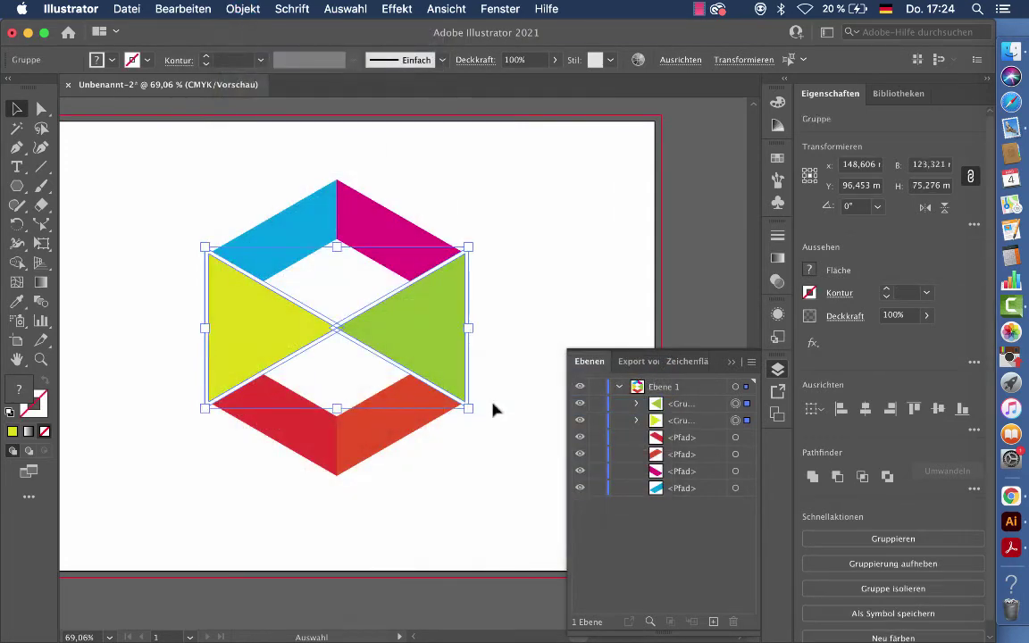
pyautogui.click(426, 504)
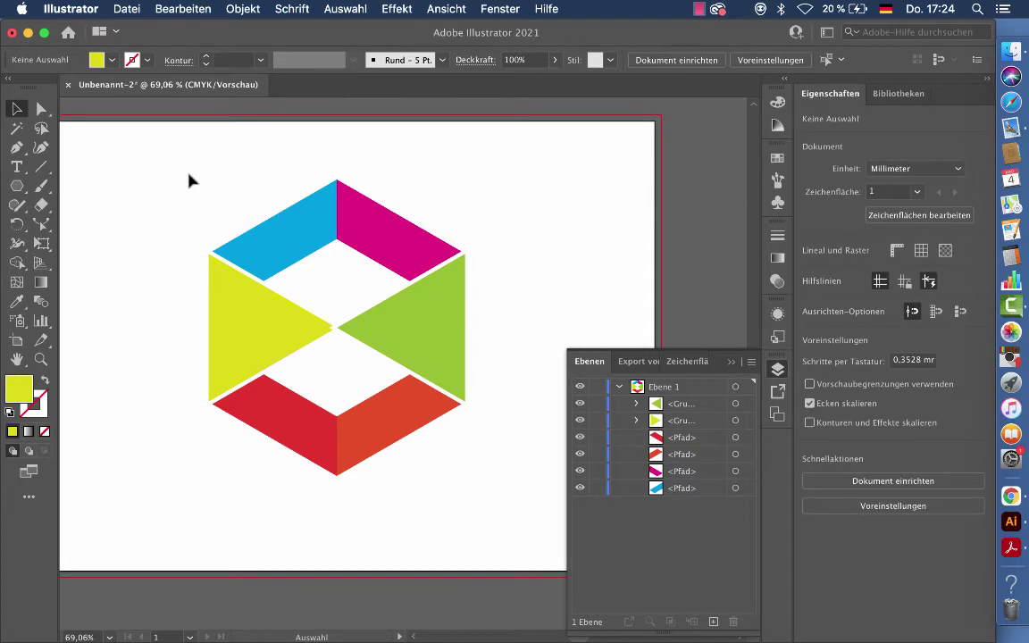
# Select all the artwork and zoom in close on the upper-left yellow corner
pyautogui.moveTo(182, 178); pyautogui.dragTo(442, 478)
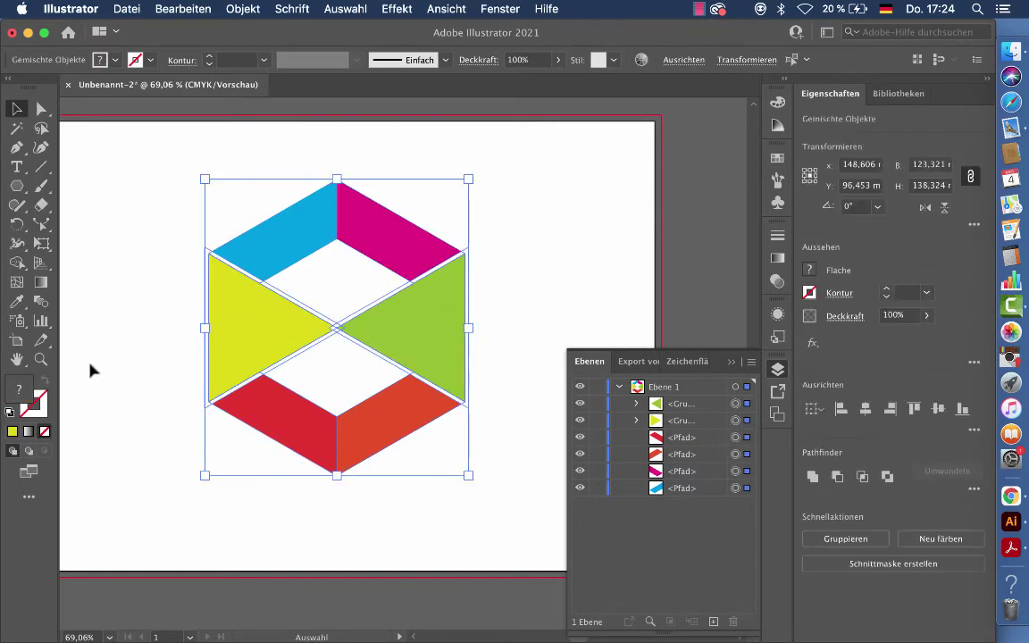
pyautogui.click(41, 359)
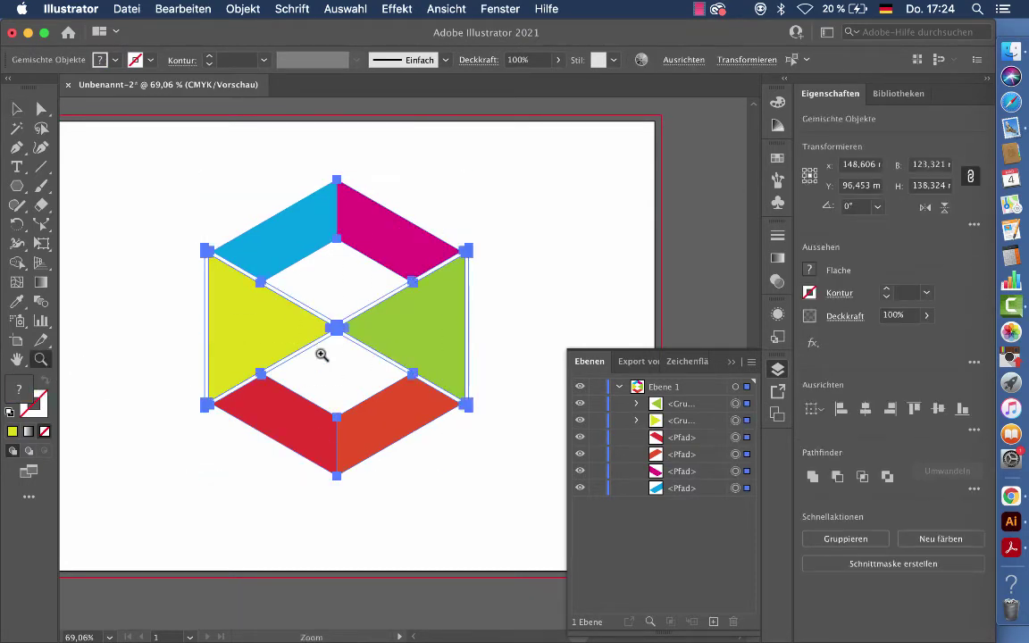
pyautogui.click(261, 288)
pyautogui.click(351, 346)
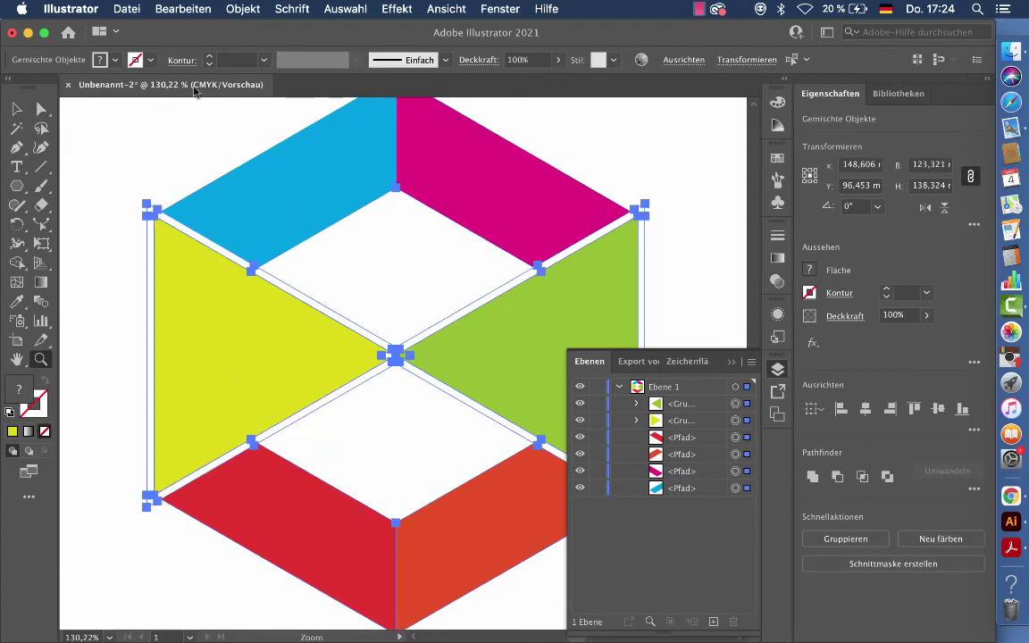
pyautogui.scroll(1, 295, 433)
pyautogui.scroll(2, 295, 339)
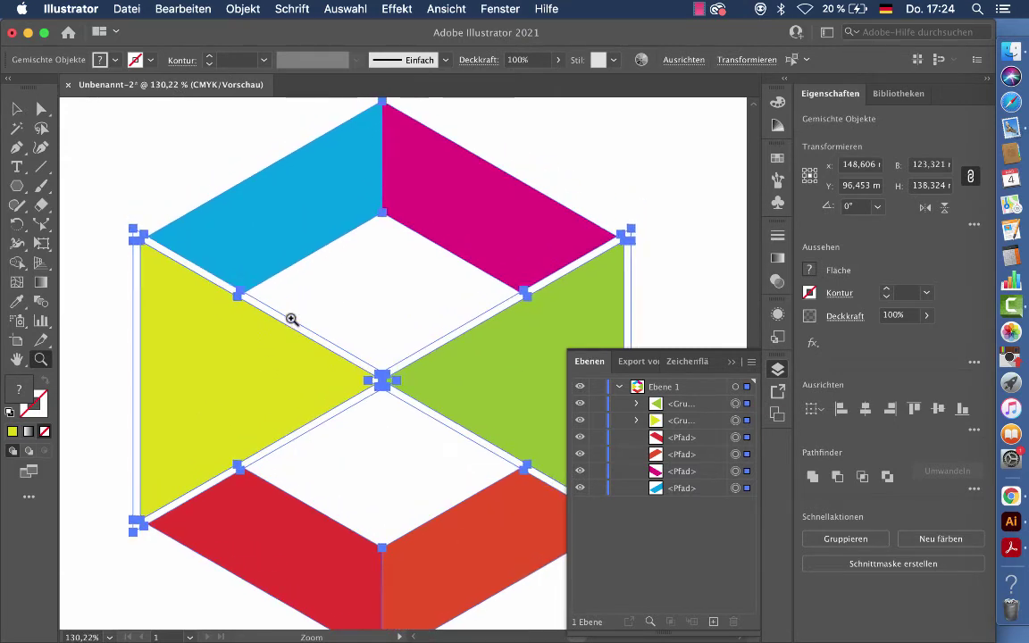
pyautogui.scroll(1, 292, 322)
pyautogui.click(158, 278)
pyautogui.scroll(1, 249, 301)
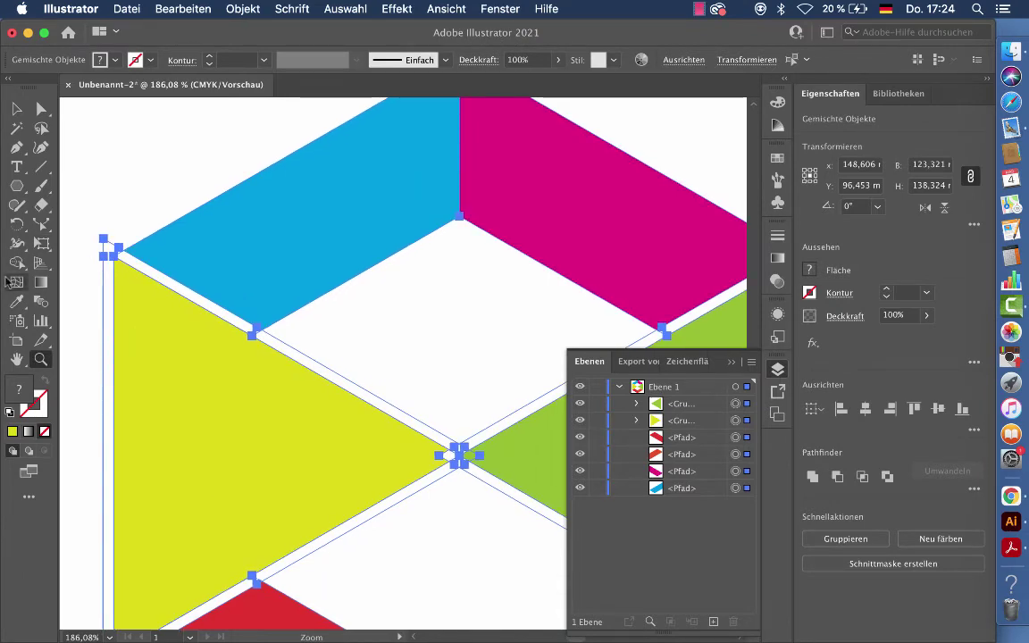
# Use Shape Builder to delete the thin white strips beside the yellow and green triangles
pyautogui.click(16, 262)
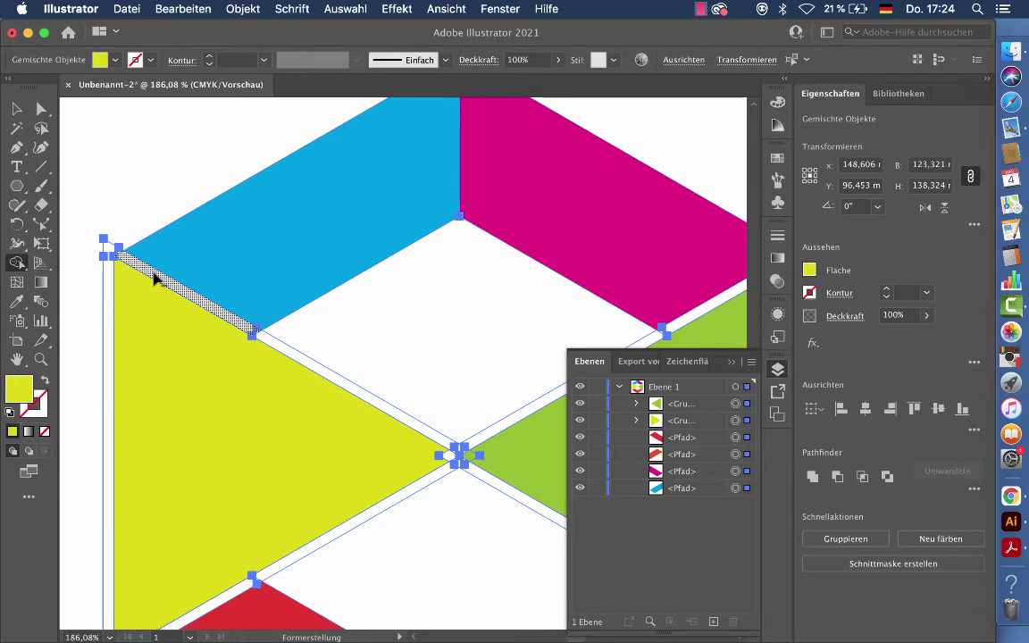
pyautogui.moveTo(253, 339); pyautogui.dragTo(281, 344)
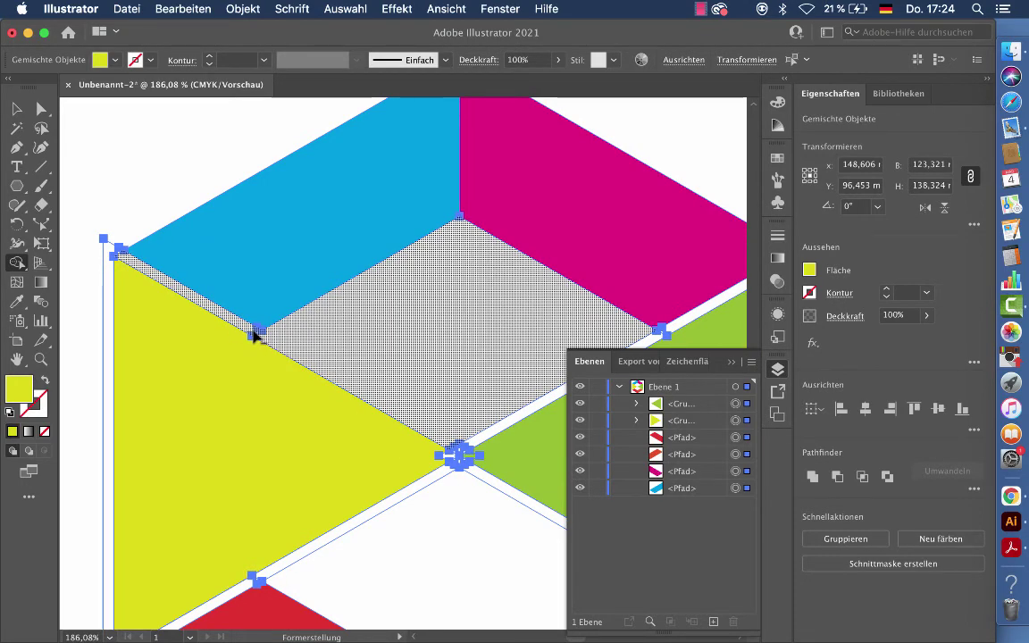
pyautogui.keyDown('alt'); pyautogui.click(108, 254); pyautogui.keyUp('alt')
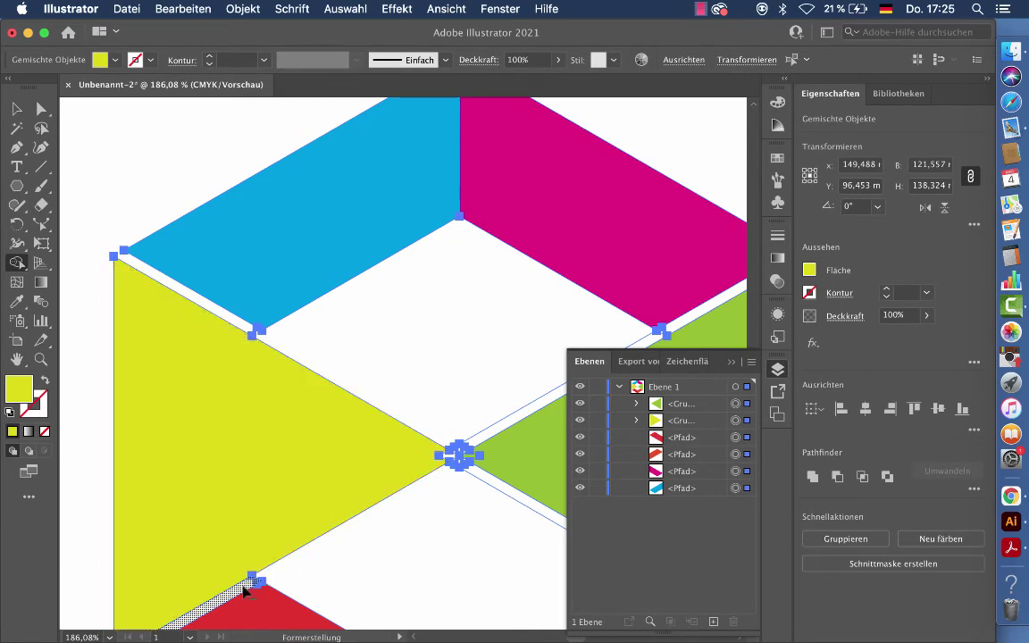
pyautogui.scroll(-3, 365, 592)
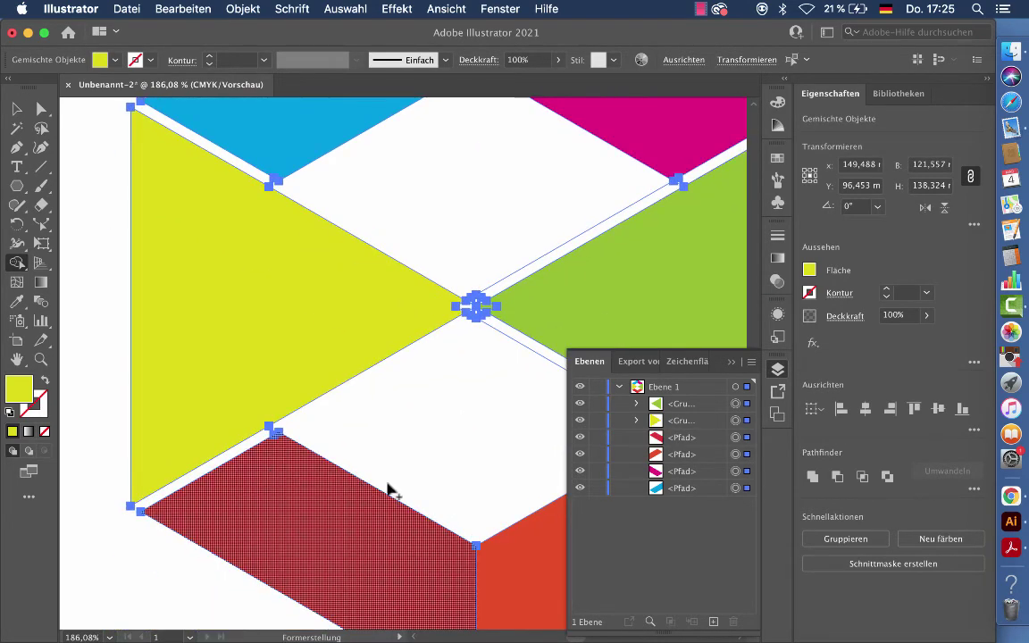
pyautogui.hscroll(4, 390, 489)
pyautogui.hscroll(1, 390, 489)
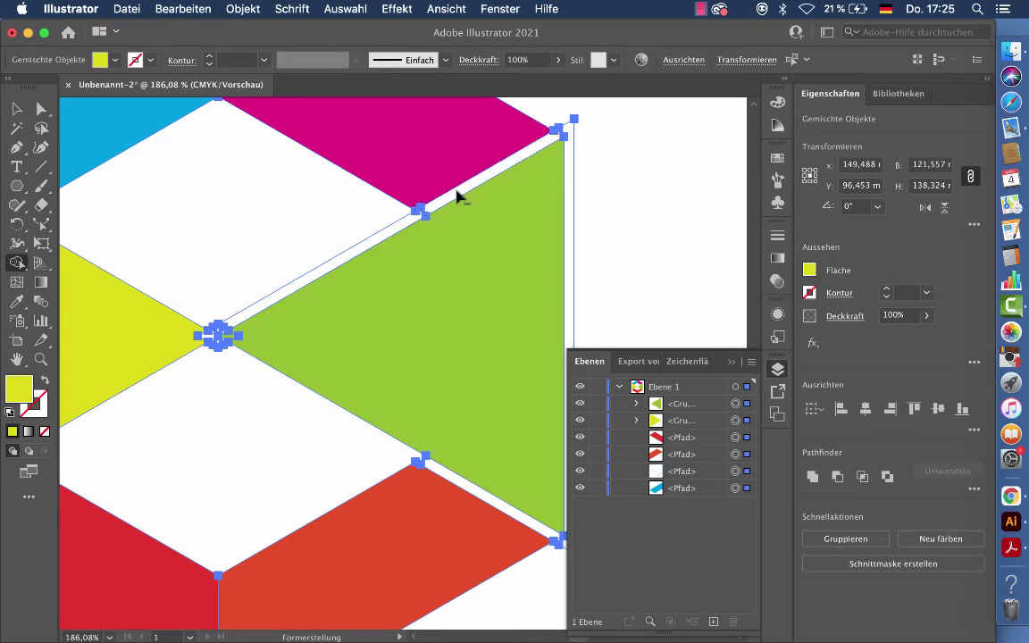
pyautogui.keyDown('alt'); pyautogui.click(569, 154); pyautogui.keyUp('alt')
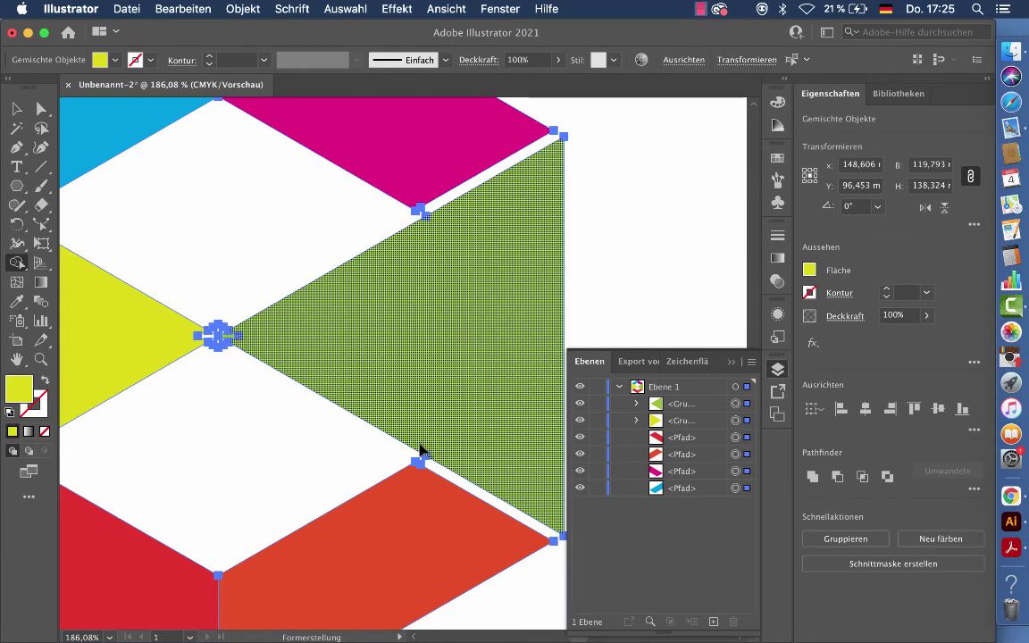
pyautogui.click(421, 450)
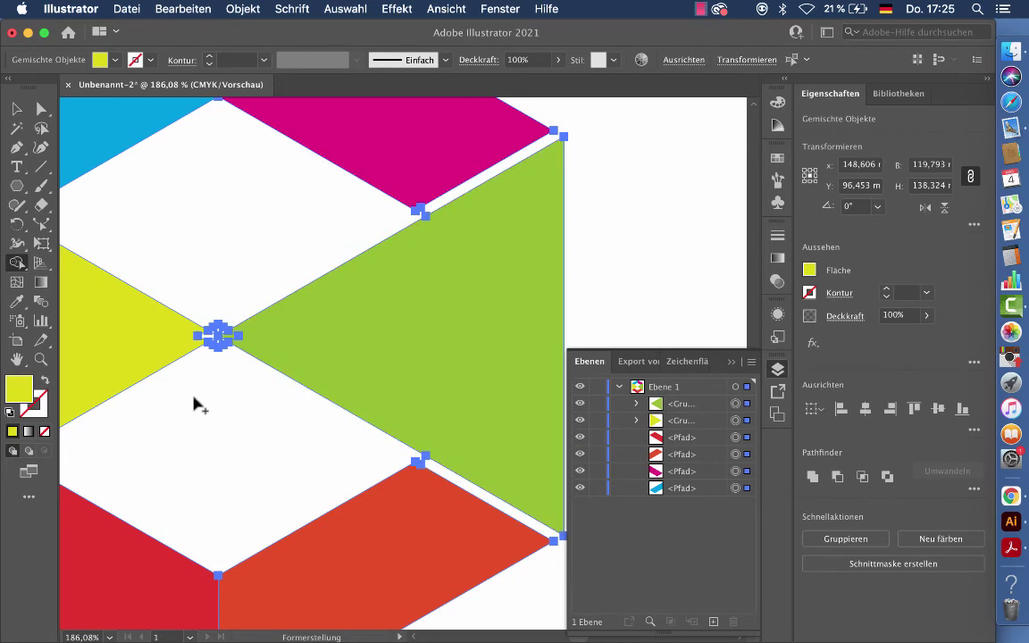
pyautogui.click(40, 359)
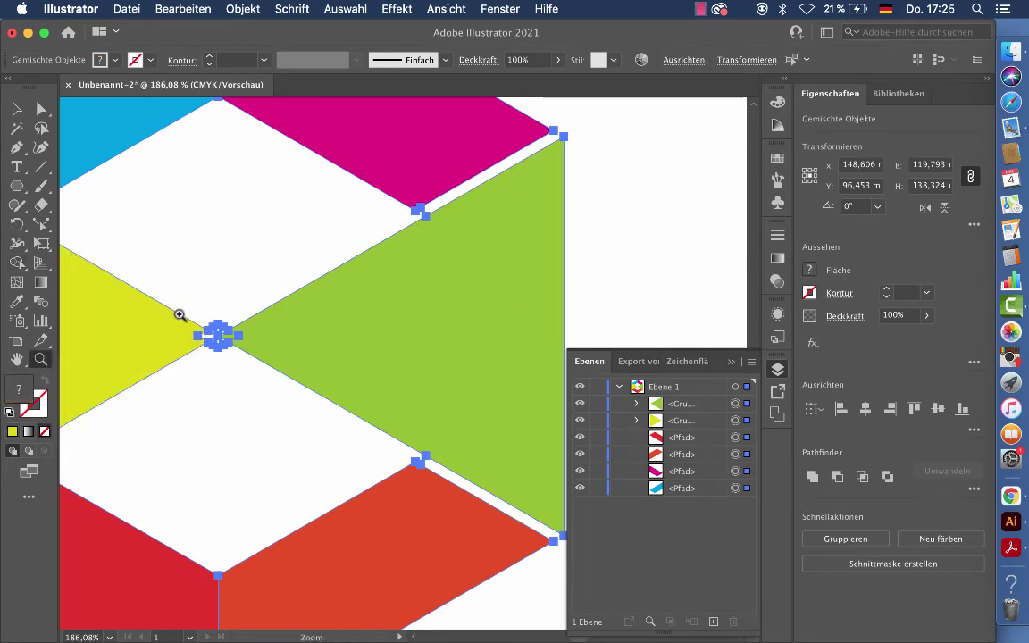
# Merge the left and right triangle pieces into single shapes and delete the two centre diamonds
pyautogui.moveTo(179, 315); pyautogui.dragTo(362, 447)
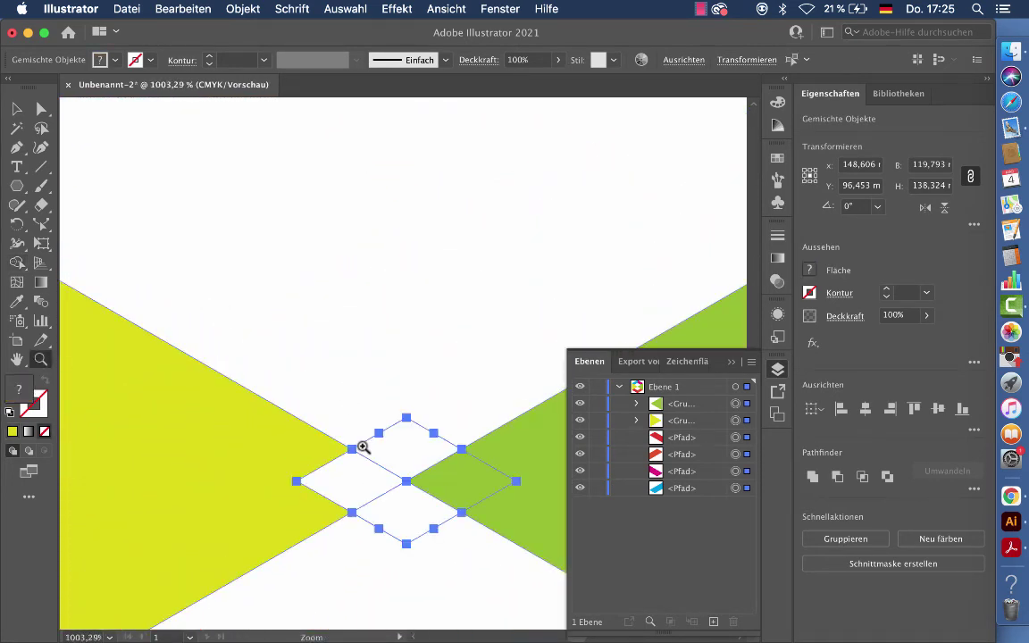
pyautogui.scroll(-3, 363, 446)
pyautogui.hscroll(2, 362, 446)
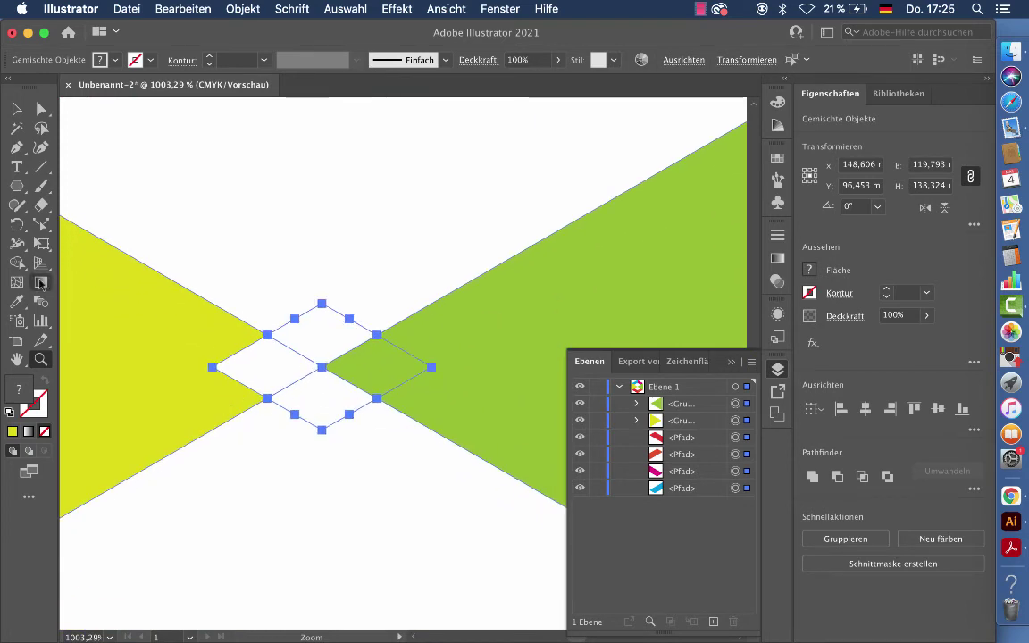
pyautogui.click(17, 262)
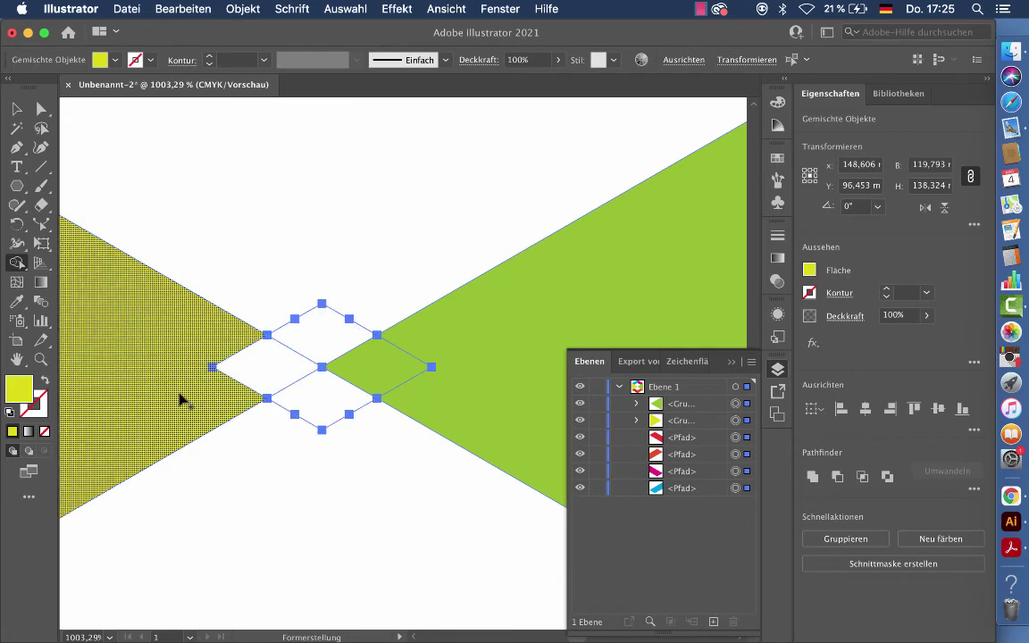
pyautogui.moveTo(189, 384); pyautogui.dragTo(245, 371)
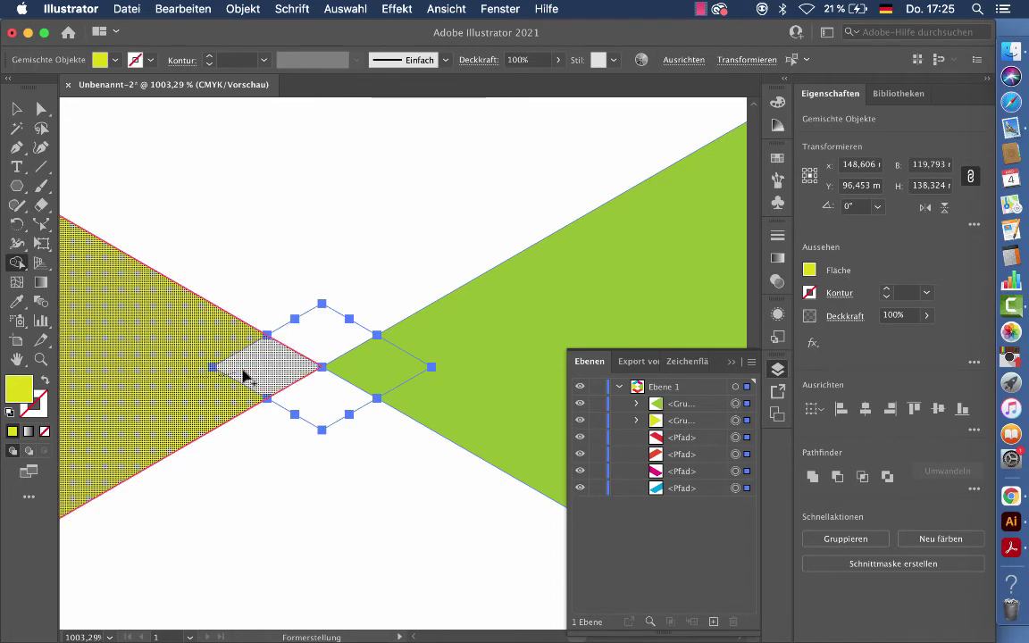
pyautogui.moveTo(432, 371); pyautogui.dragTo(404, 367)
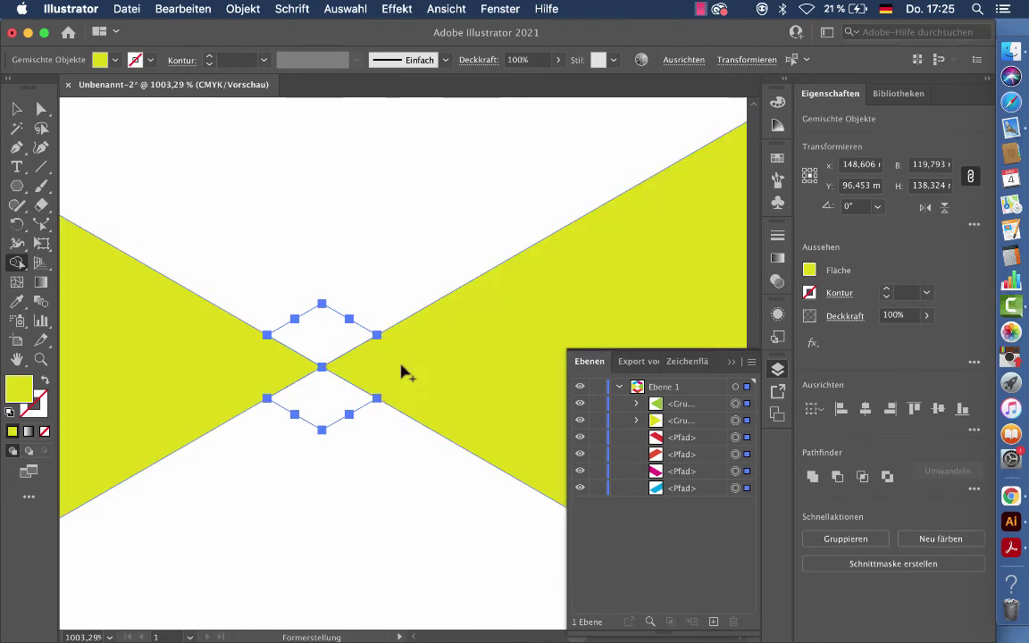
pyautogui.keyDown('alt'); pyautogui.click(322, 330); pyautogui.keyUp('alt')
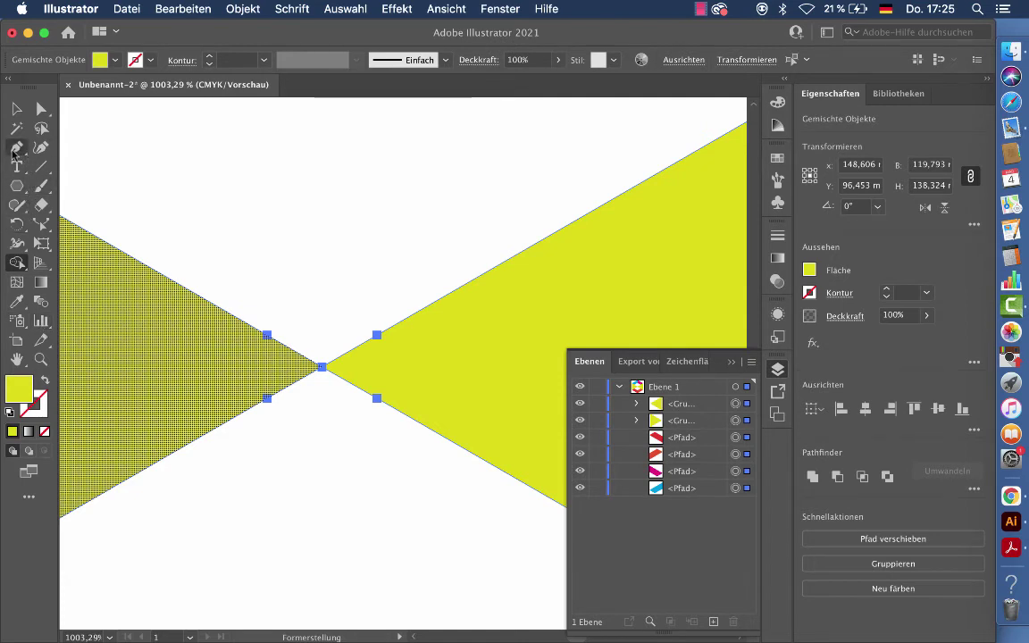
# Delete the four extra anchor points on both triangles' upper and lower edges near the centre
pyautogui.moveTo(13, 153); pyautogui.dragTo(99, 184)
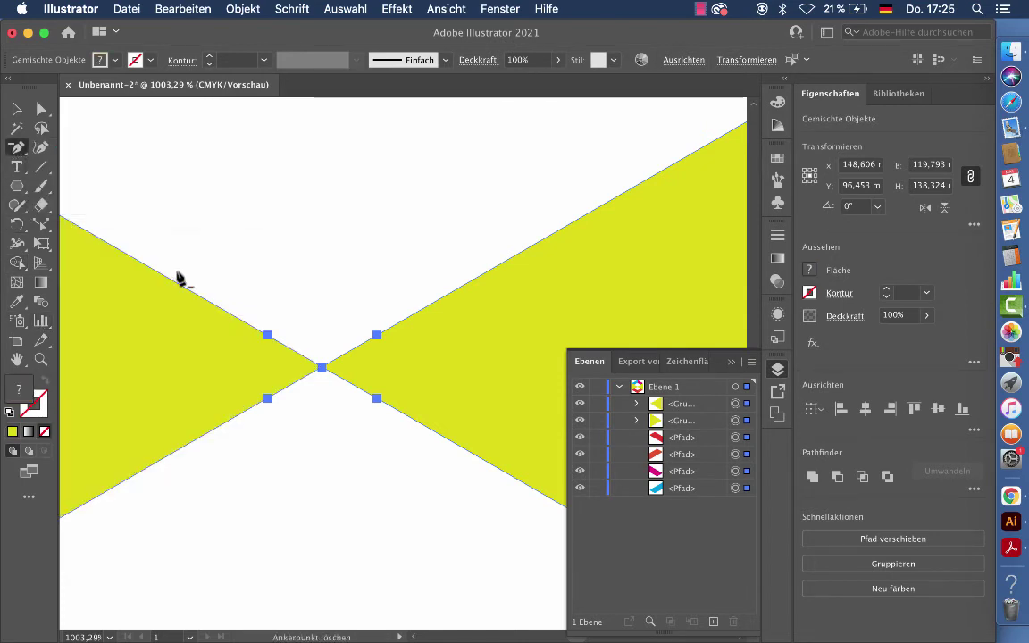
pyautogui.click(376, 335)
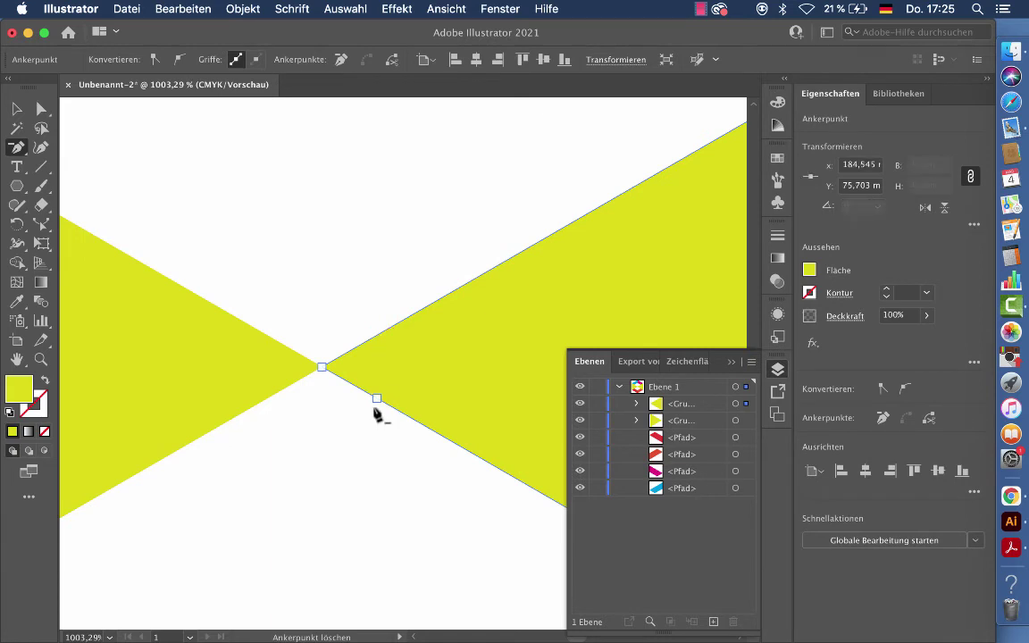
pyautogui.click(376, 399)
pyautogui.click(267, 398)
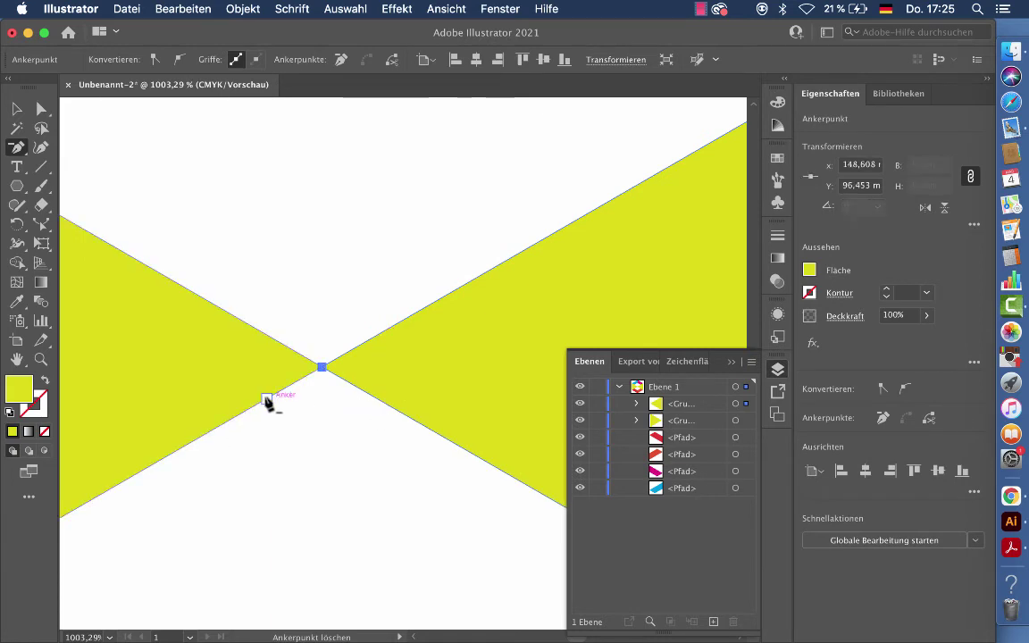
pyautogui.click(267, 336)
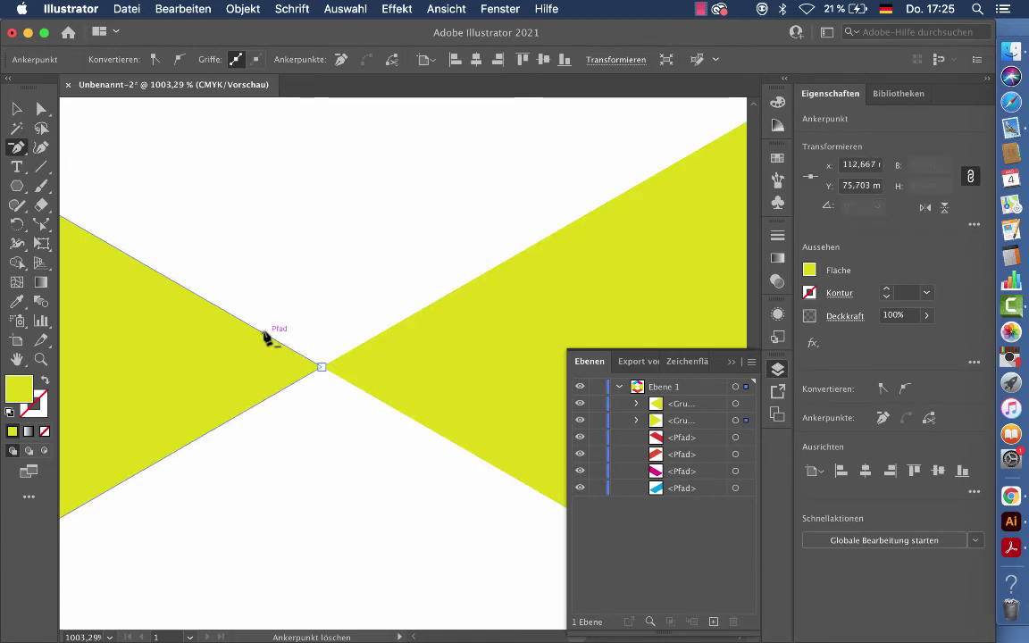
# Delete the remaining stray anchors further out on the triangles' upper and lower edges
pyautogui.scroll(-5, 266, 337)
pyautogui.scroll(-3, 266, 338)
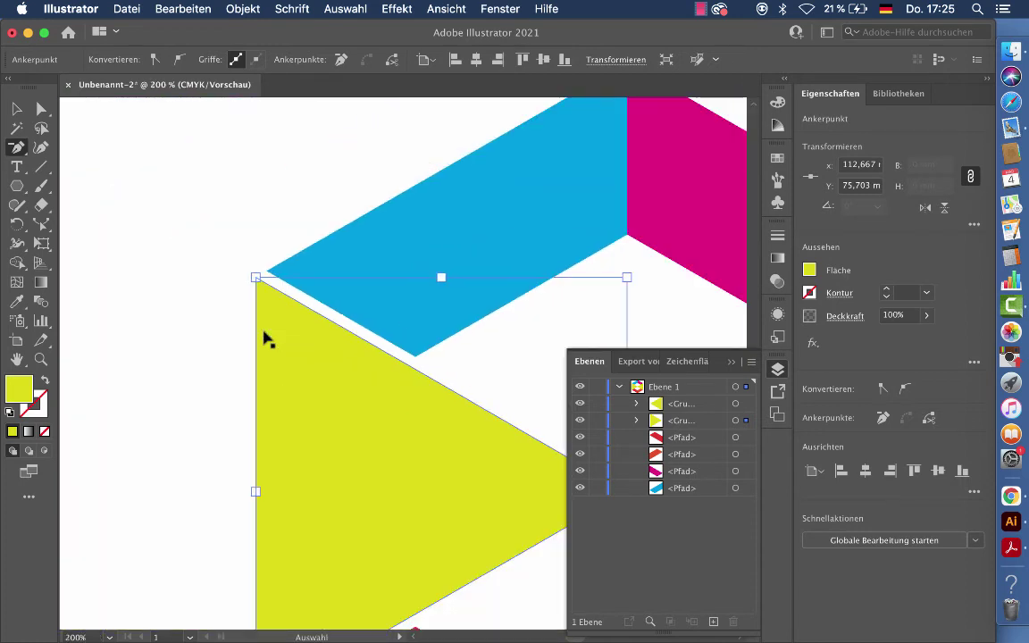
pyautogui.scroll(-3, 329, 439)
pyautogui.hscroll(4, 329, 439)
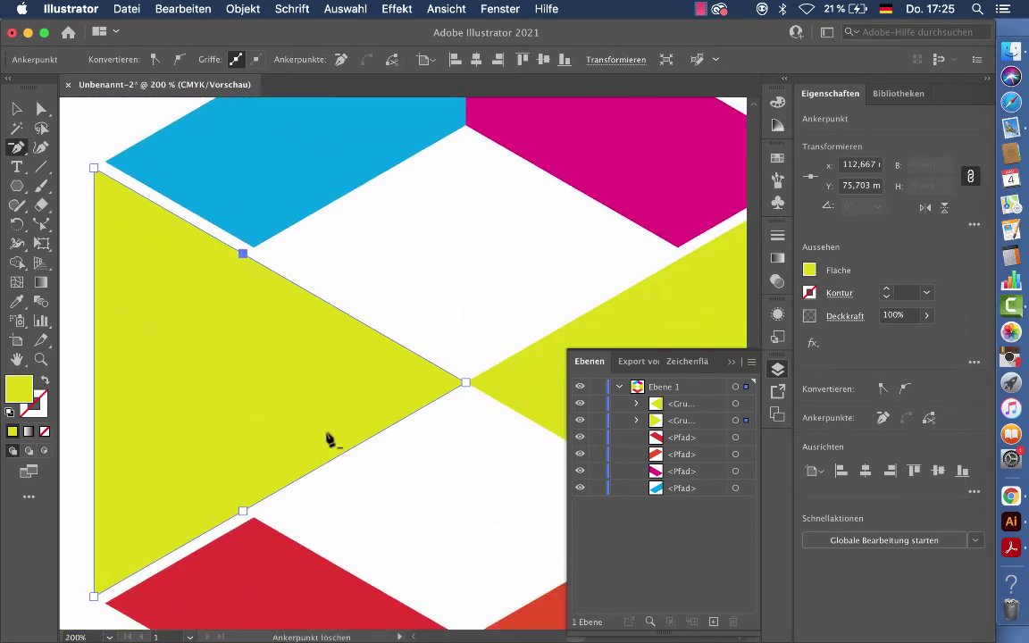
pyautogui.click(243, 254)
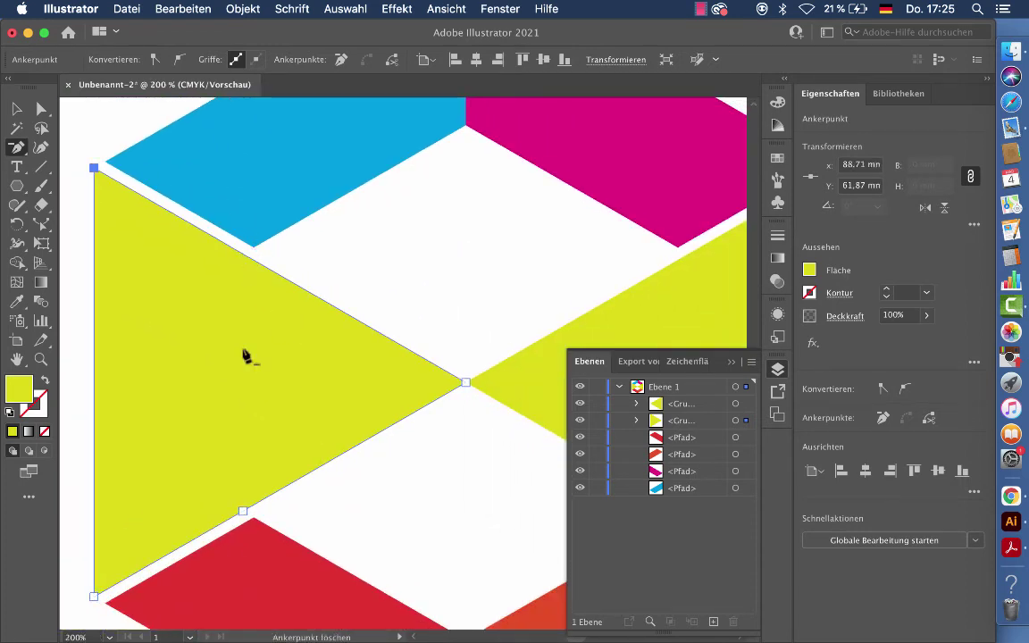
pyautogui.click(243, 515)
pyautogui.hscroll(4, 294, 531)
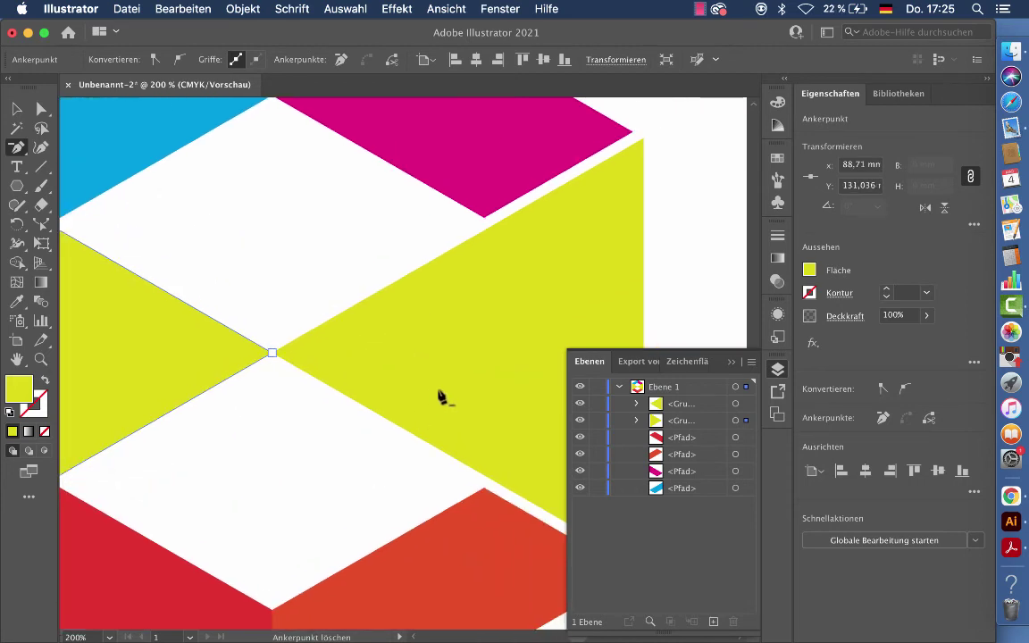
pyautogui.click(495, 223)
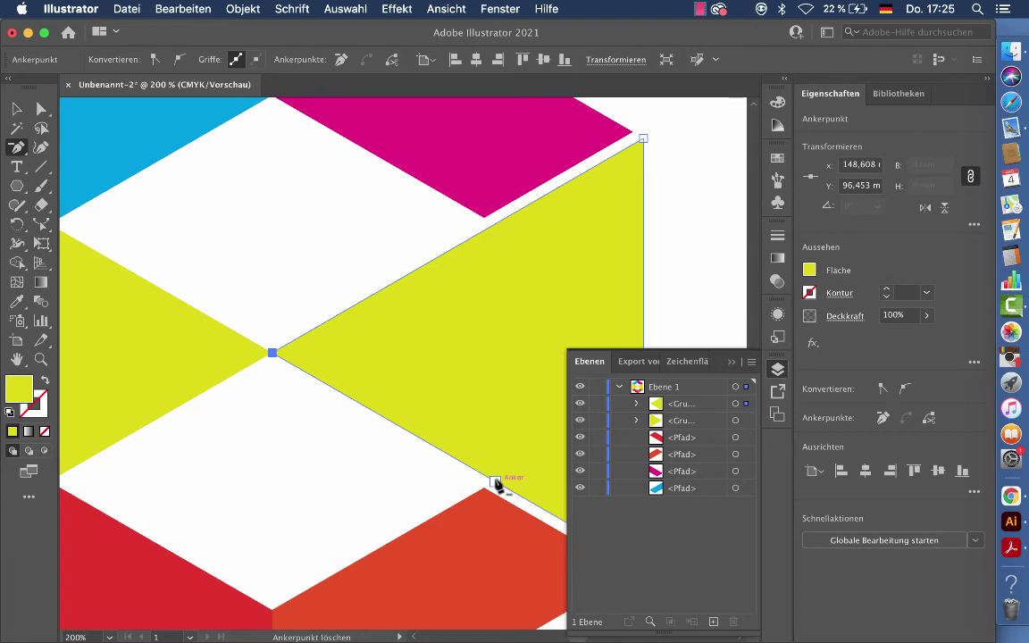
pyautogui.scroll(-3, 386, 510)
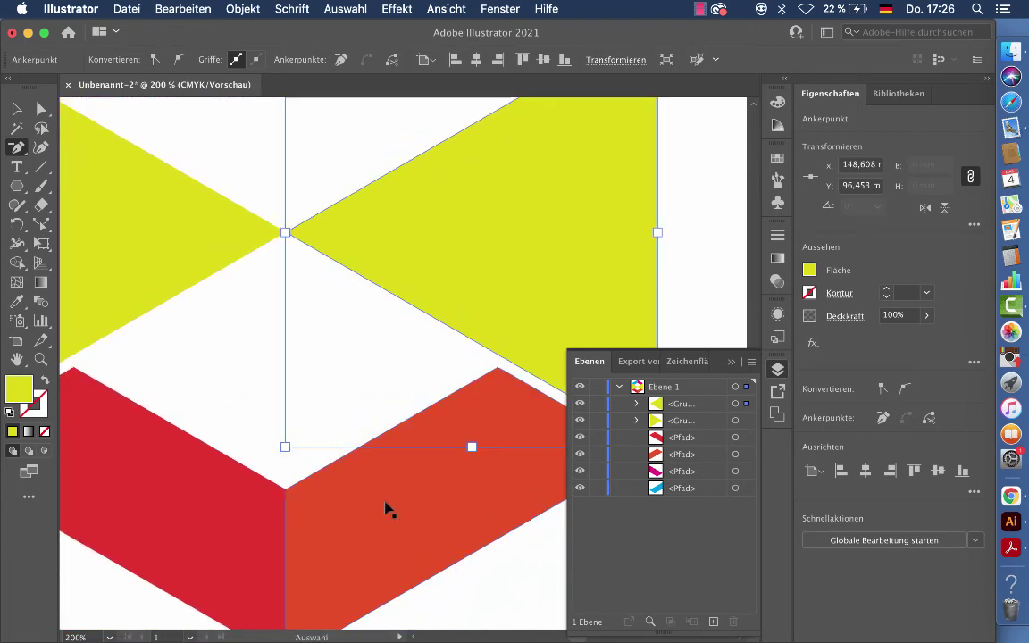
pyautogui.scroll(-1, 388, 507)
pyautogui.scroll(-1, 390, 510)
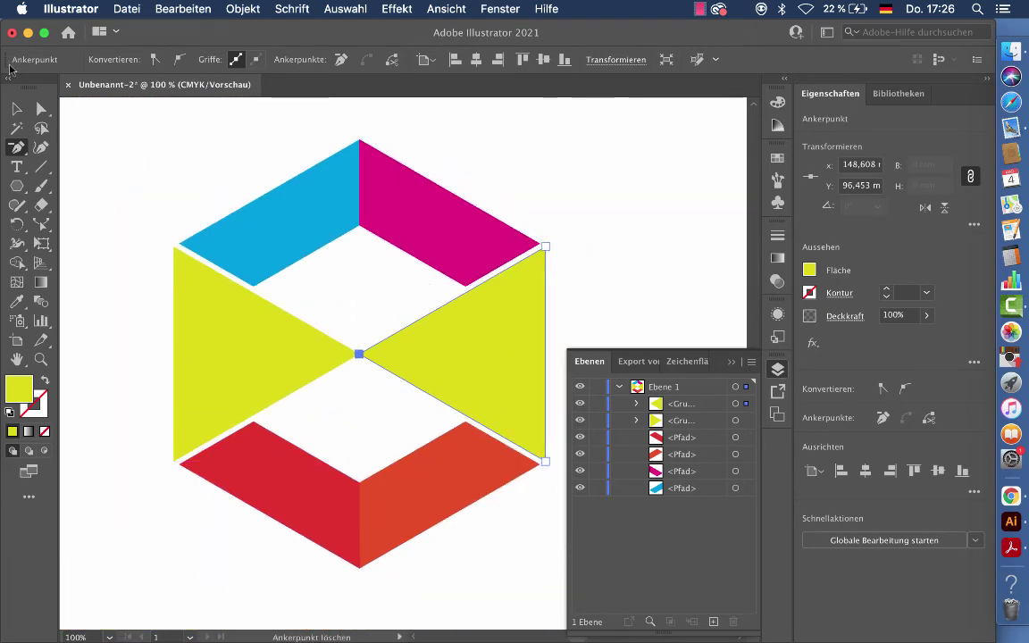
# Fill the left triangle group with the dark blue swatch
pyautogui.click(16, 108)
pyautogui.click(134, 223)
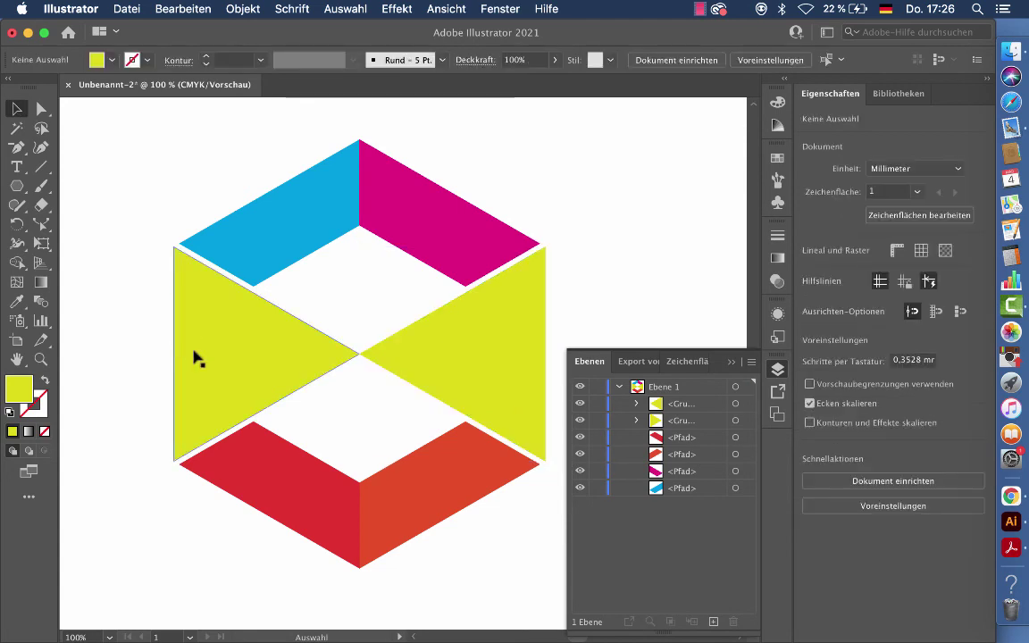
pyautogui.click(223, 351)
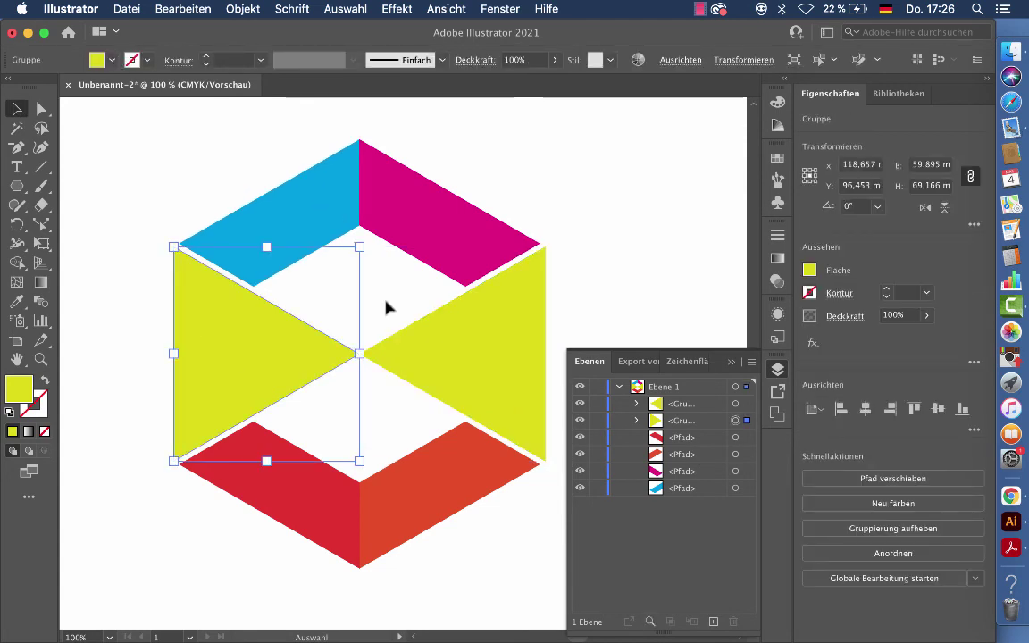
pyautogui.click(112, 61)
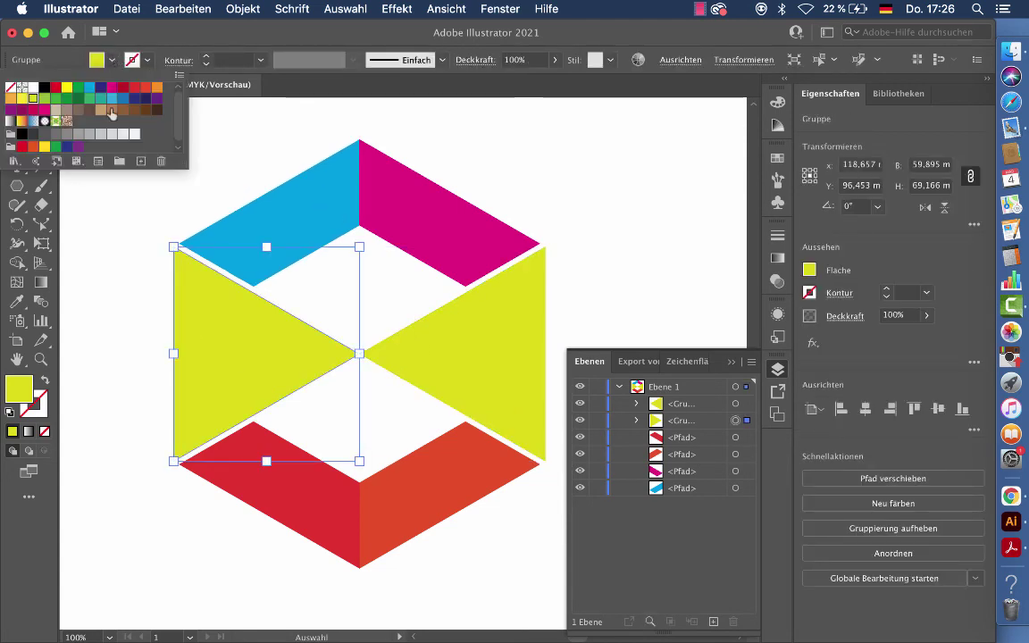
pyautogui.click(112, 100)
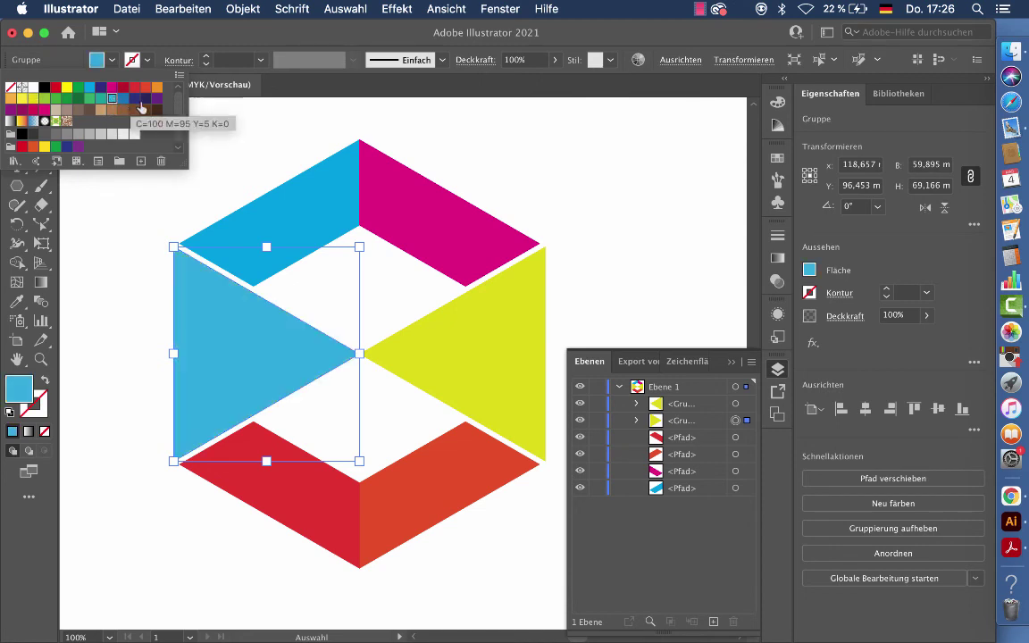
pyautogui.click(124, 99)
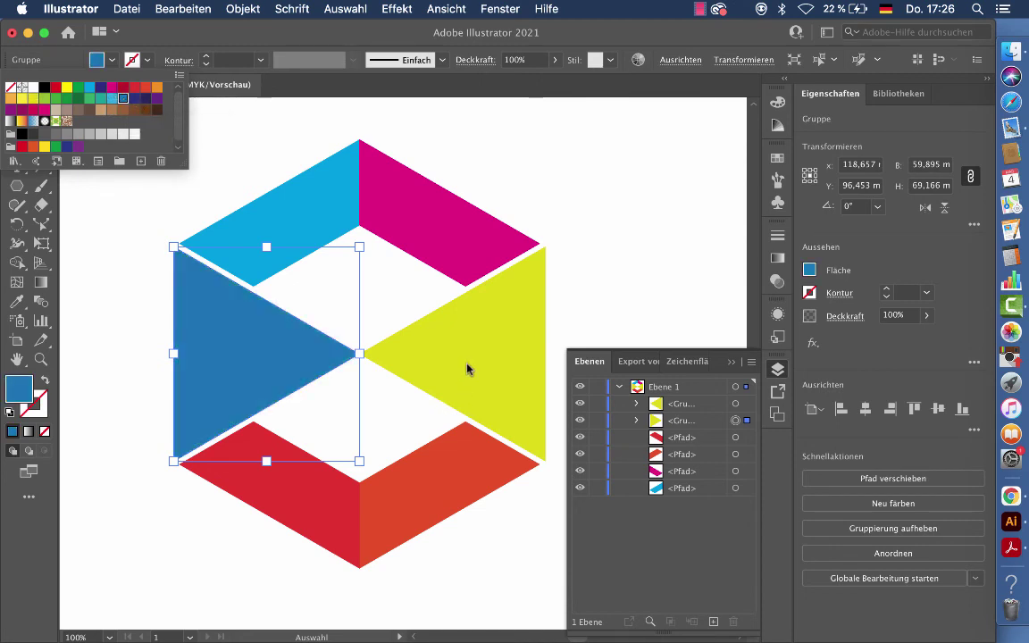
pyautogui.click(467, 369)
# Fill the right triangle group with the same dark blue swatch
pyautogui.click(467, 369)
pyautogui.click(112, 60)
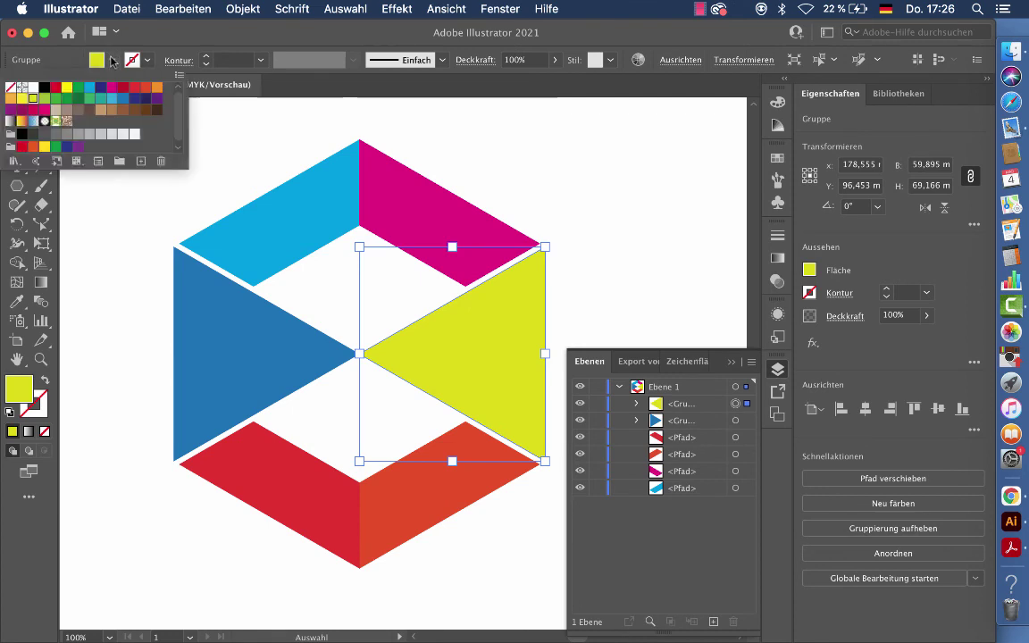
pyautogui.click(124, 100)
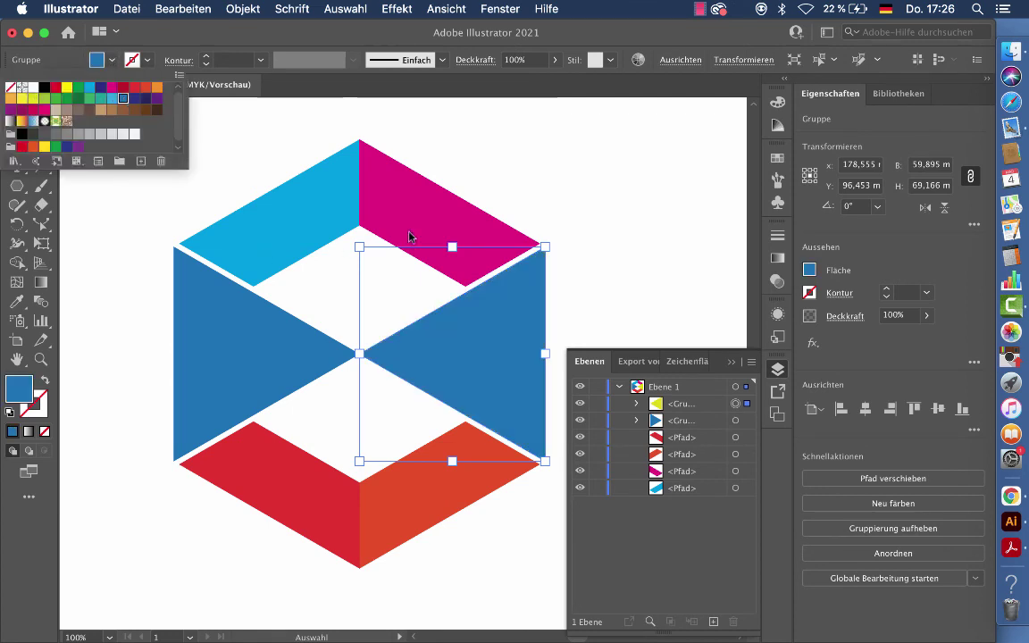
pyautogui.click(522, 181)
pyautogui.click(383, 292)
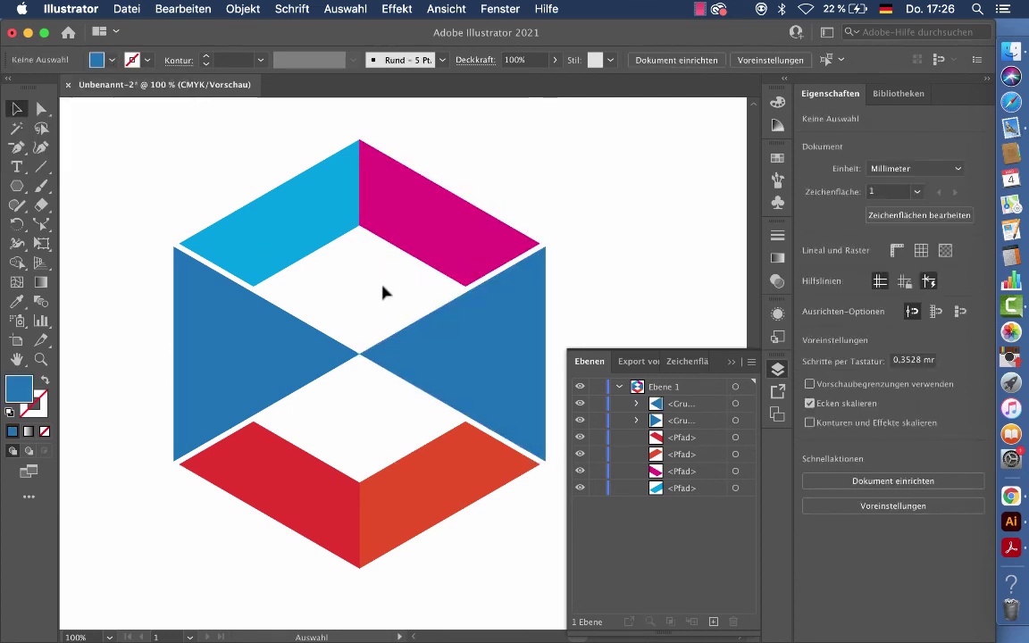
pyautogui.scroll(1, 383, 292)
pyautogui.hscroll(-1, 383, 292)
# Draw a black-filled rectangle covering the whole 297 × 210 mm artboard
pyautogui.moveTo(16, 186); pyautogui.dragTo(130, 167)
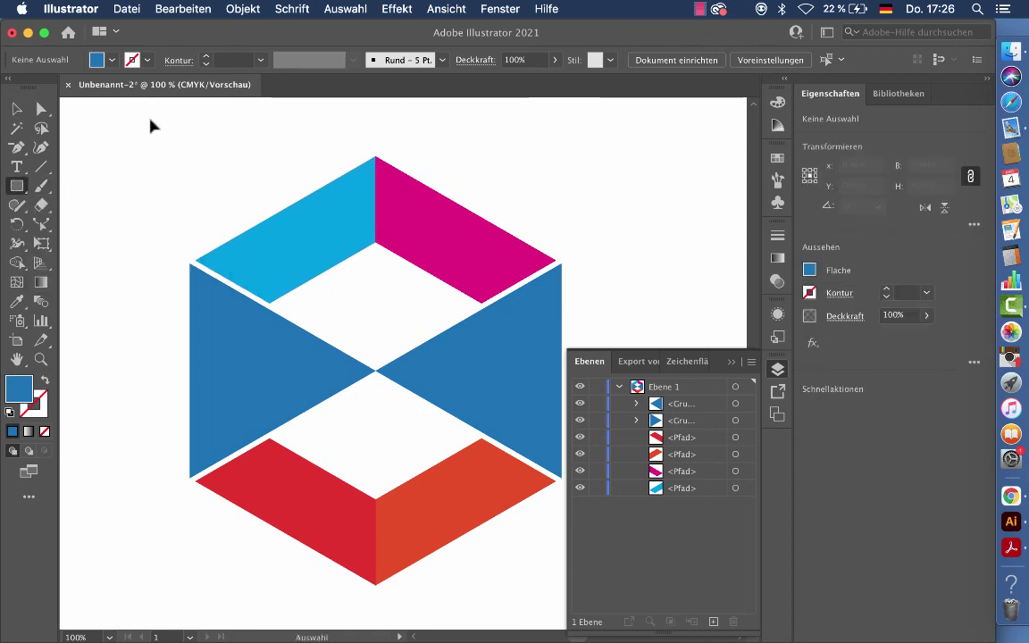
pyautogui.press('super+minus')
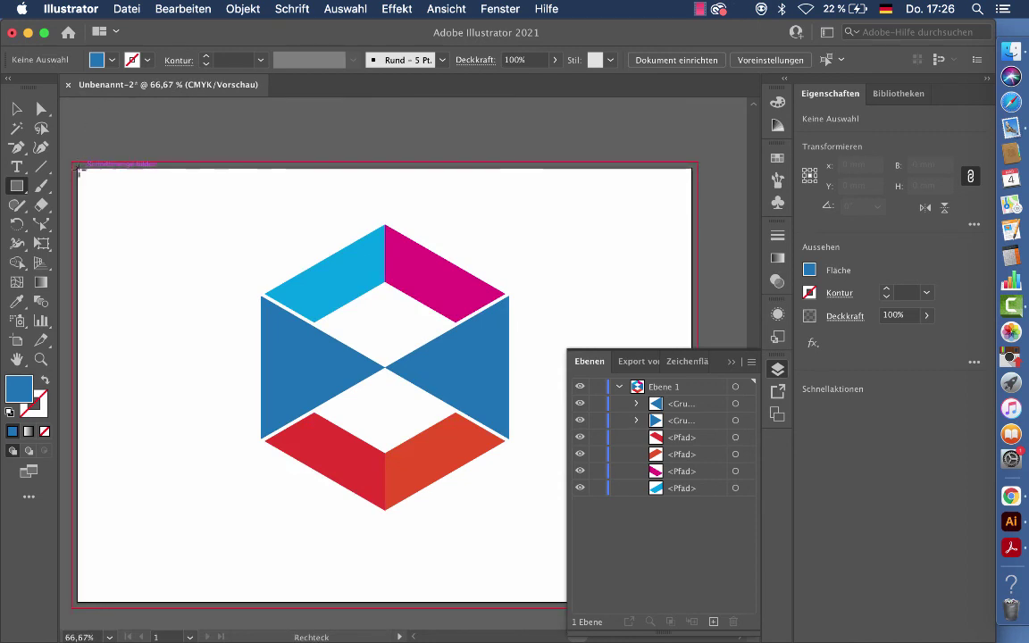
pyautogui.moveTo(77, 168)
pyautogui.mouseDown()
pyautogui.moveTo(463, 386)
pyautogui.moveTo(693, 604)
pyautogui.mouseUp()
pyautogui.click(112, 60)
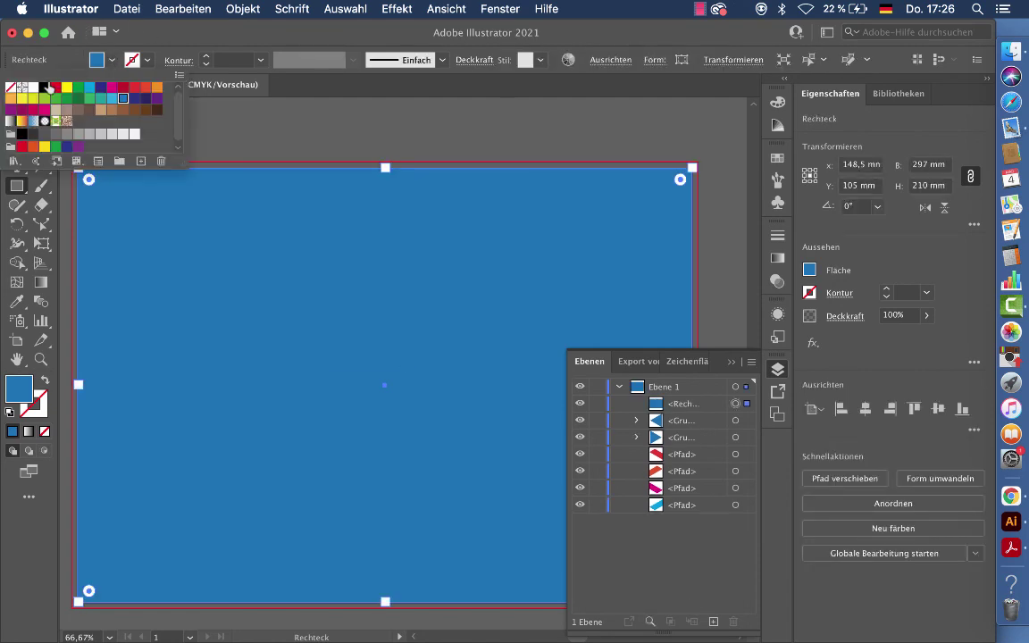
pyautogui.click(44, 87)
# Send the black rectangle to the back, behind the hexagon logo
pyautogui.click(241, 11)
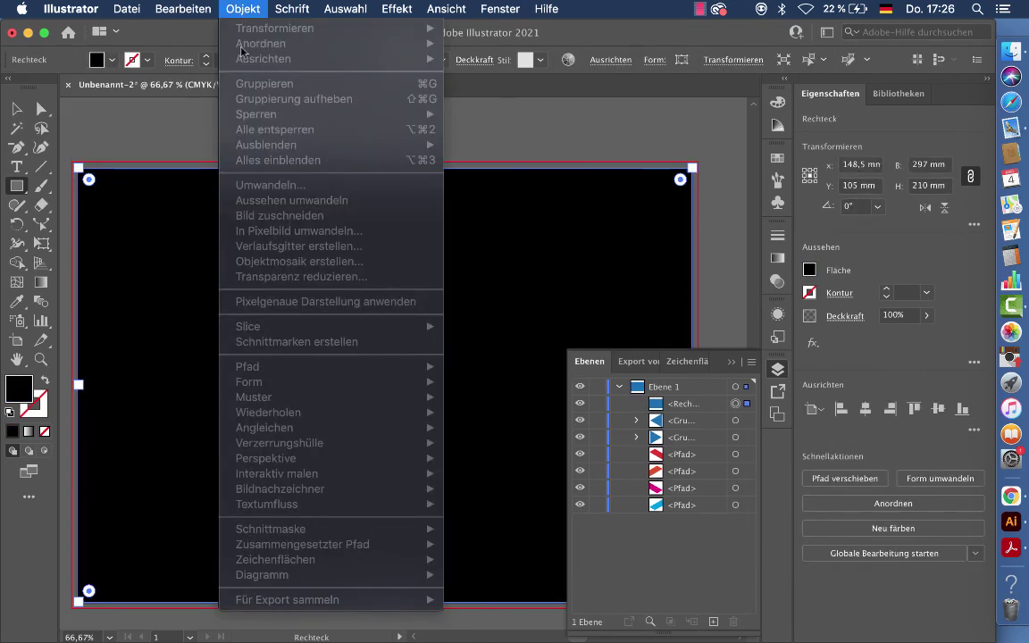
pyautogui.click(222, 11)
pyautogui.click(223, 11)
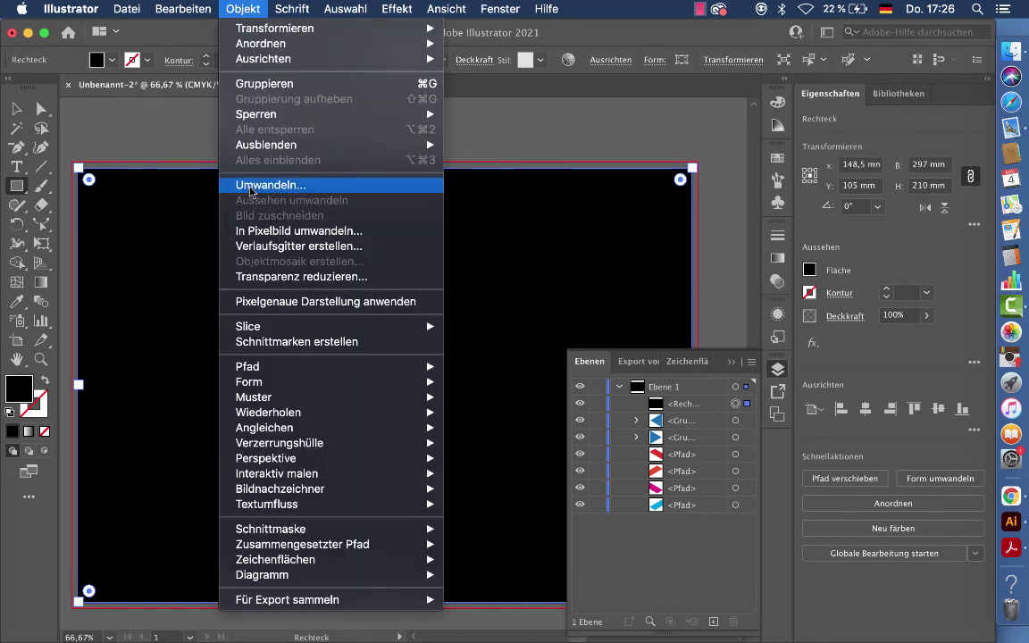
pyautogui.moveTo(260, 44)
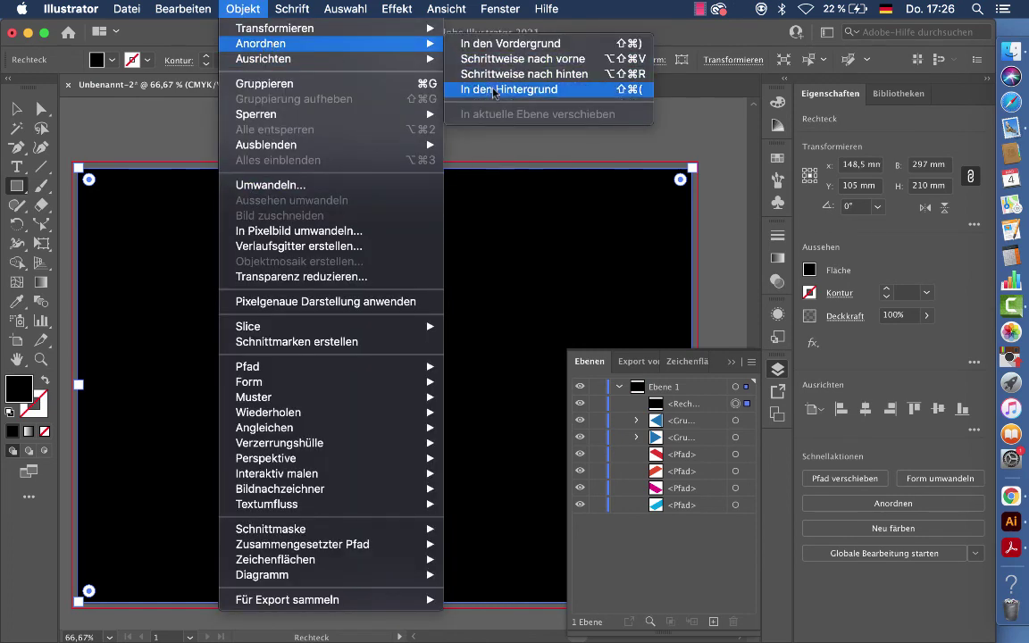
pyautogui.click(494, 93)
pyautogui.hscroll(2, 514, 436)
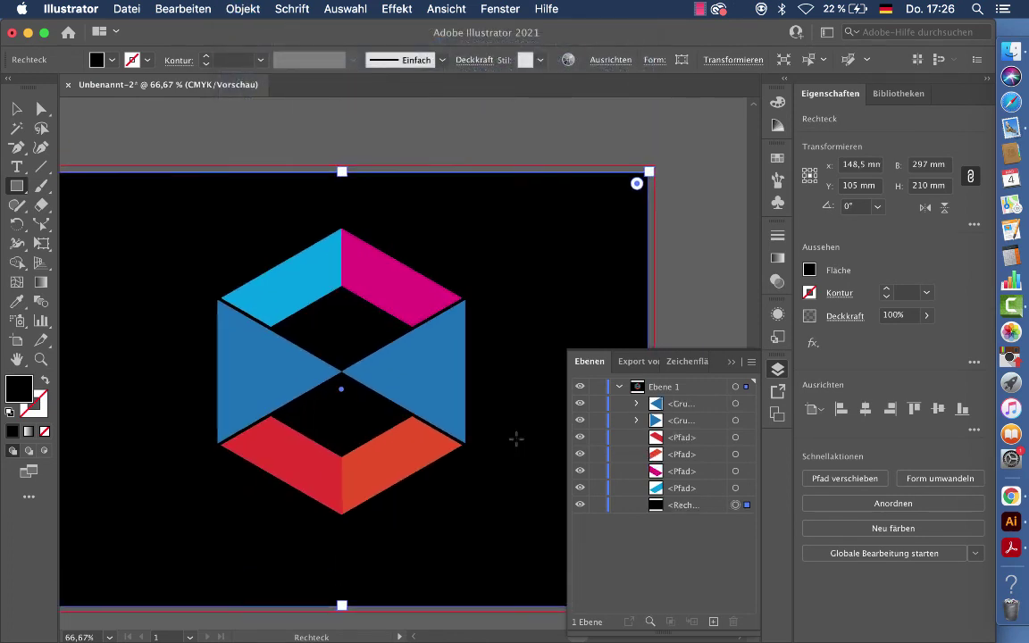
pyautogui.click(699, 10)
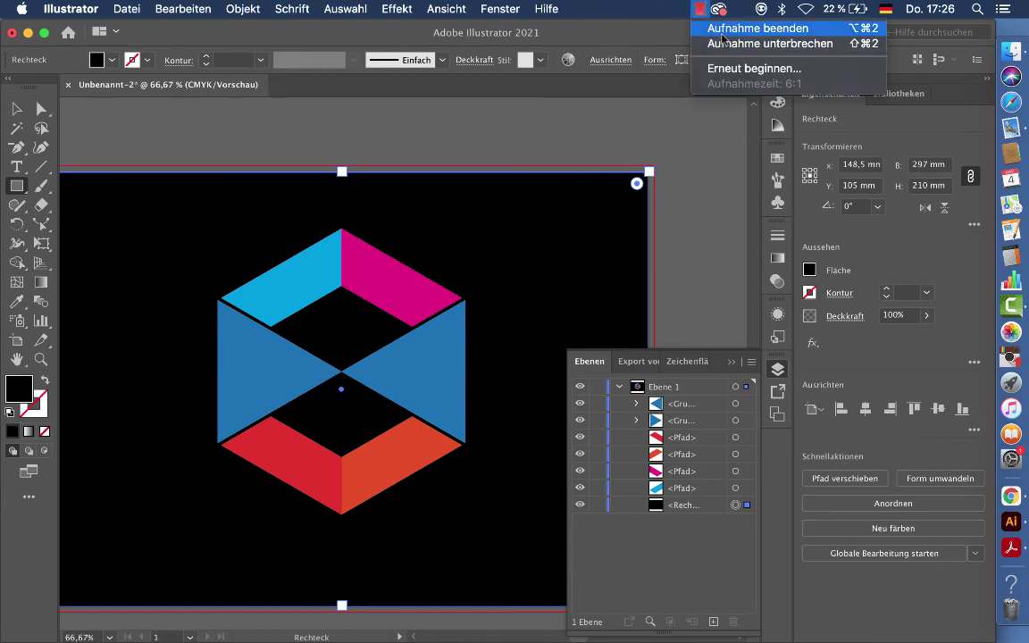